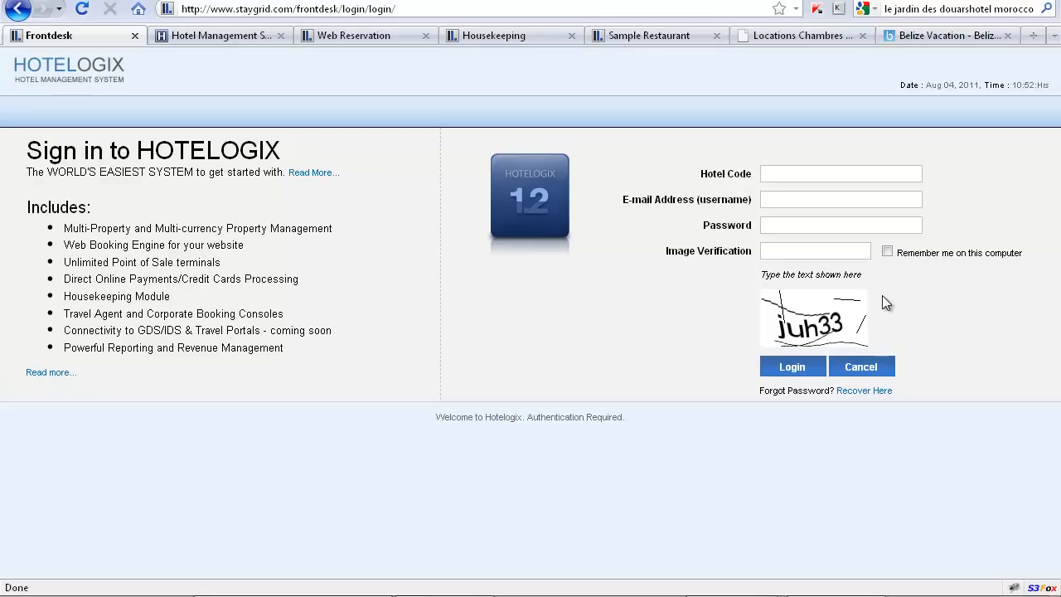
Fill in the saved hotel code and choose the saved username, which also fills the password
click(783, 177)
click(783, 177)
click(787, 192)
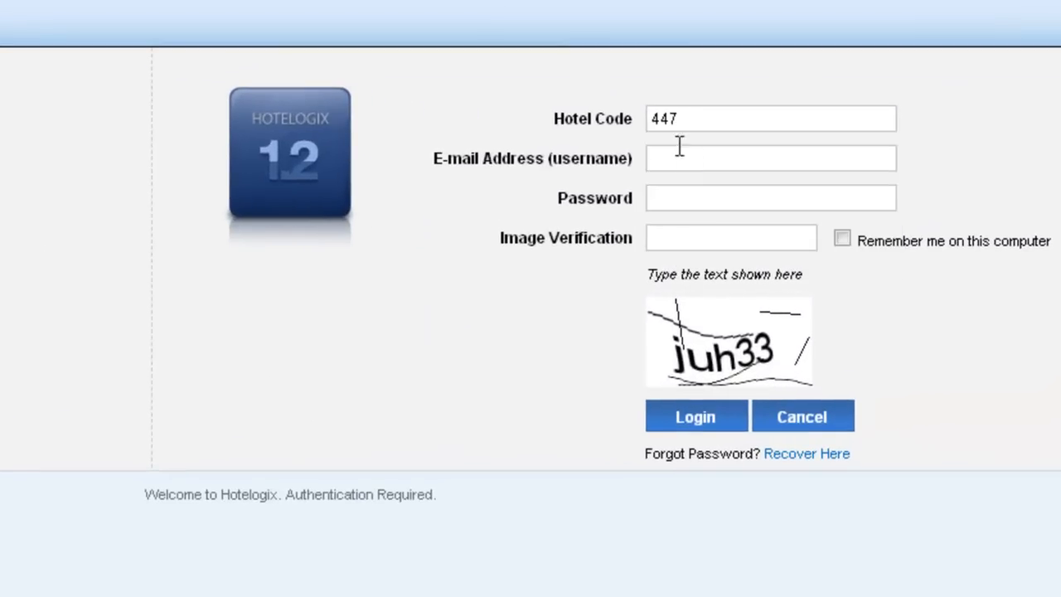
click(655, 158)
click(656, 159)
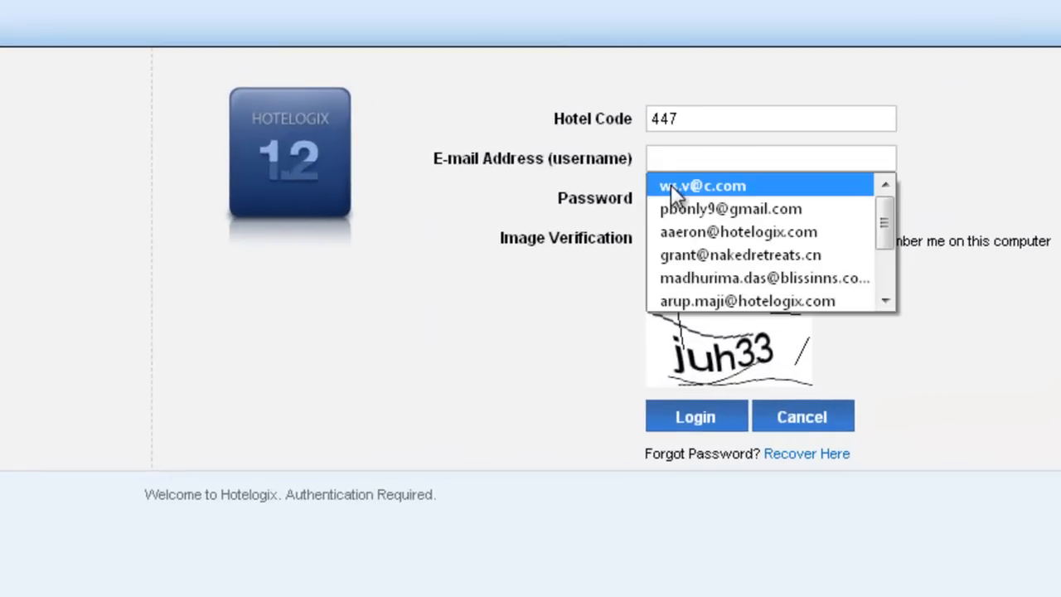
click(673, 186)
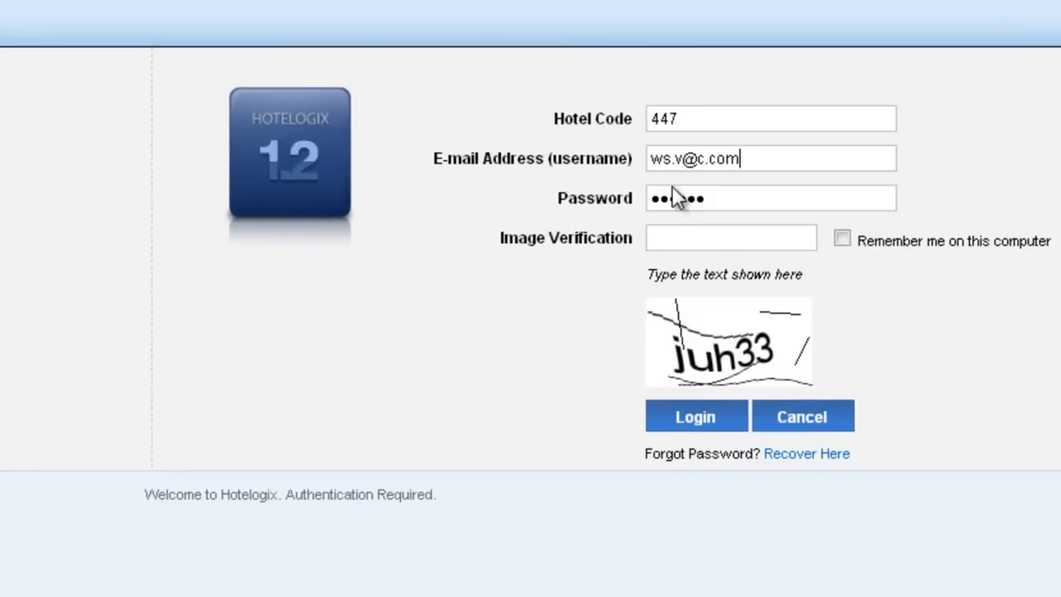
Enter the image verification text and log in to the front desk
click(673, 237)
text(juh33)
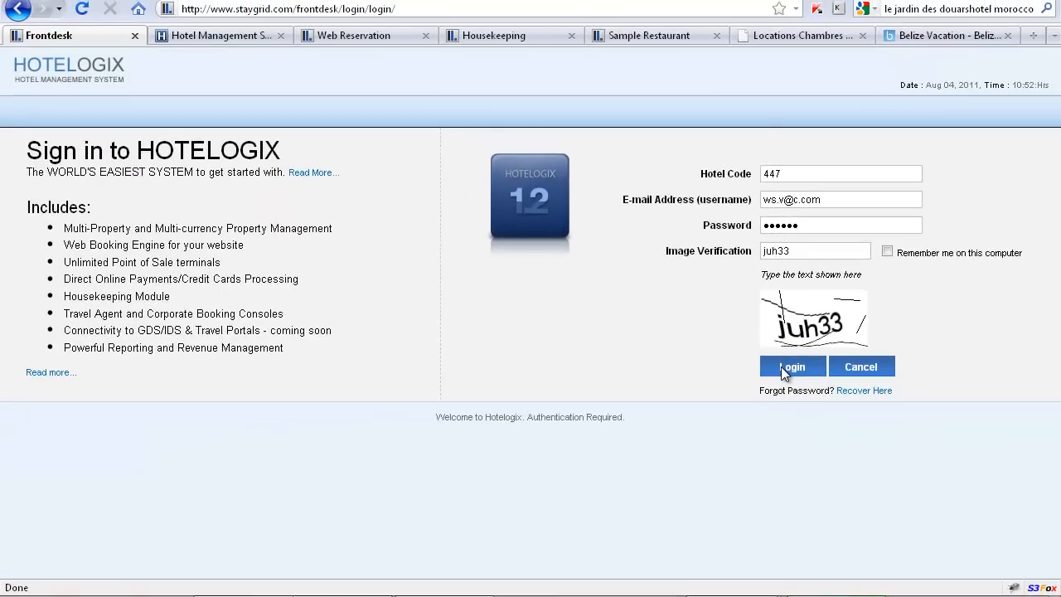
click(781, 366)
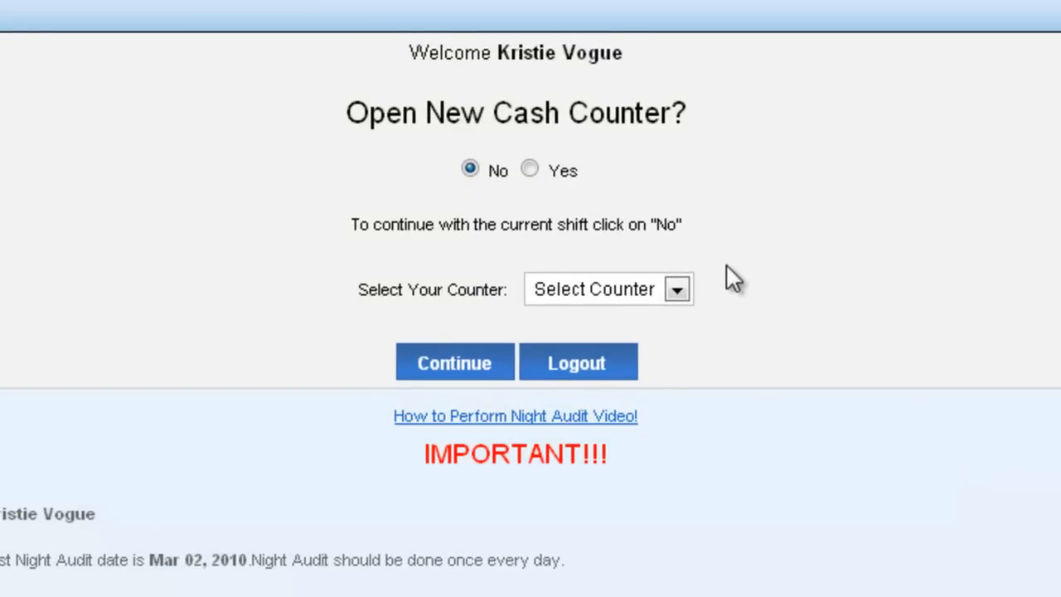
Continue on the open AM Shift counter and cancel the Night Audit prompt
click(676, 290)
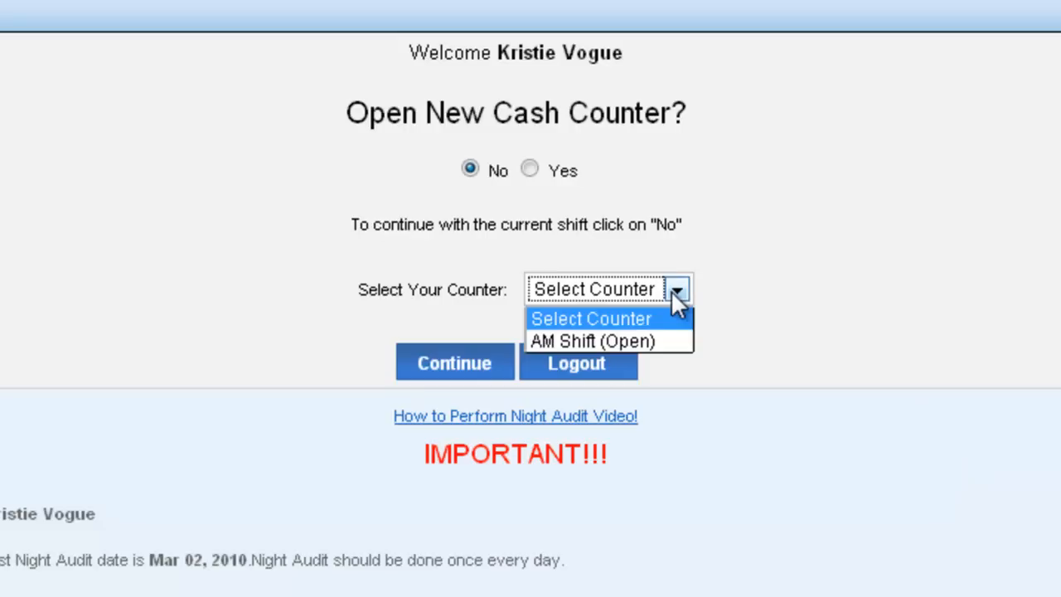
click(667, 342)
click(465, 357)
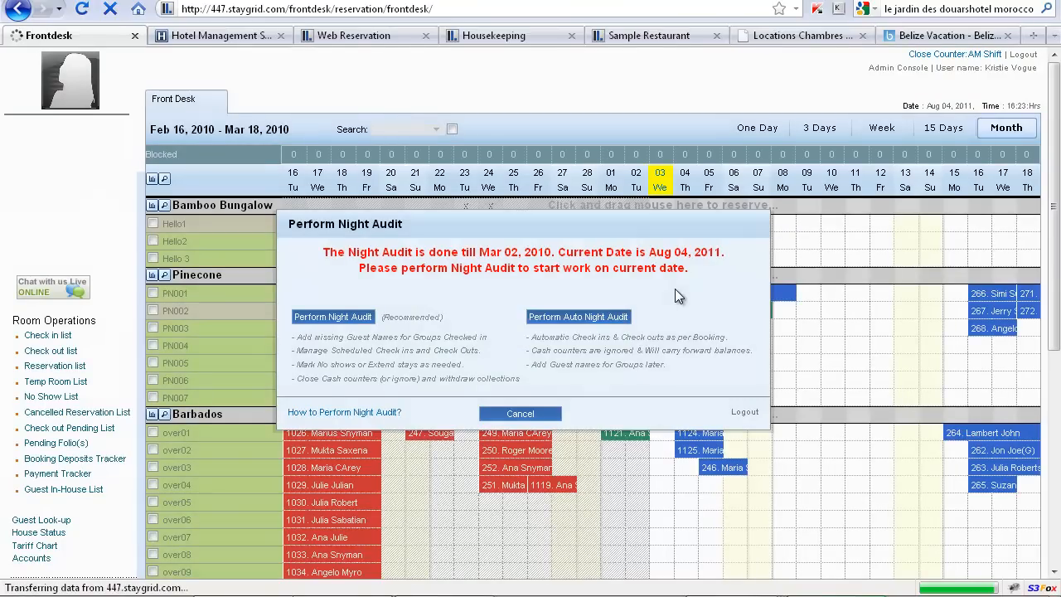
click(539, 417)
click(493, 305)
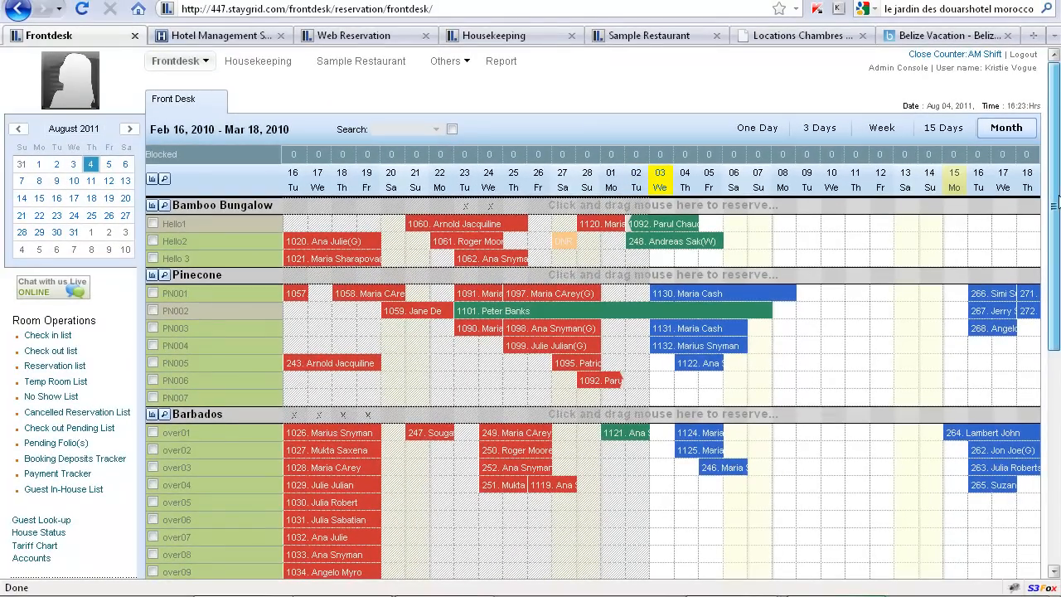
scroll(1058, 197, down, 10)
scroll(1058, 199, up, 10)
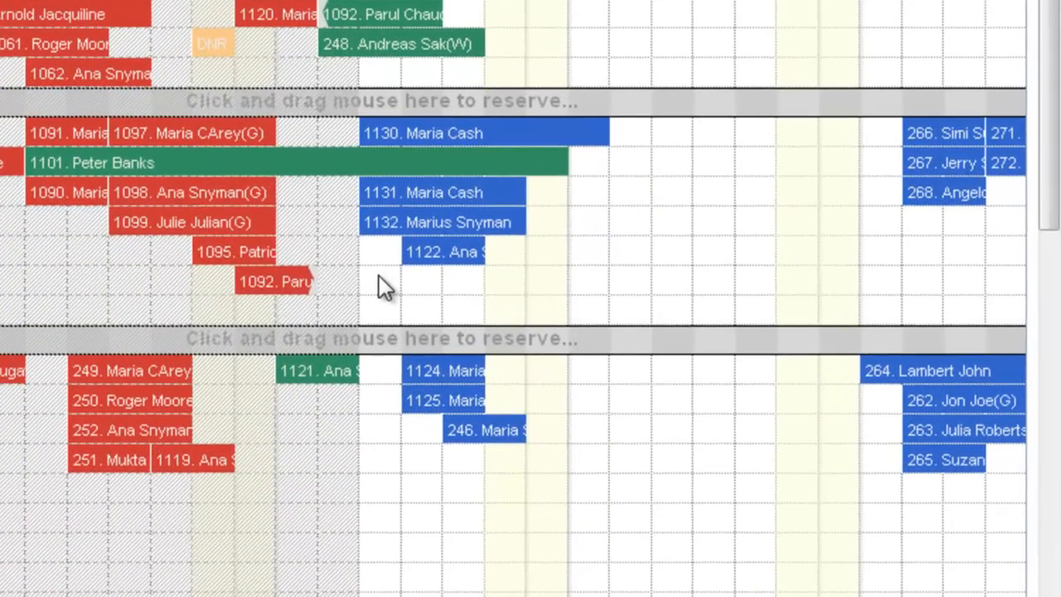
Book a Pinecone room Mar 03–07 for 2 adults and 1 child at the Sample Bed Bfast (1N) rate
drag(378, 275, 512, 291)
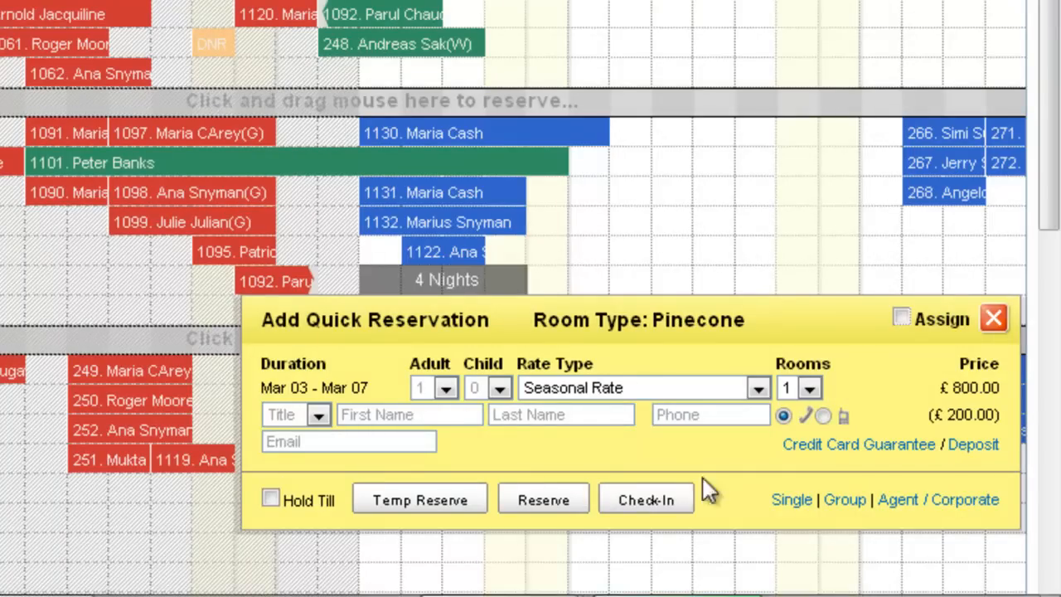
click(445, 388)
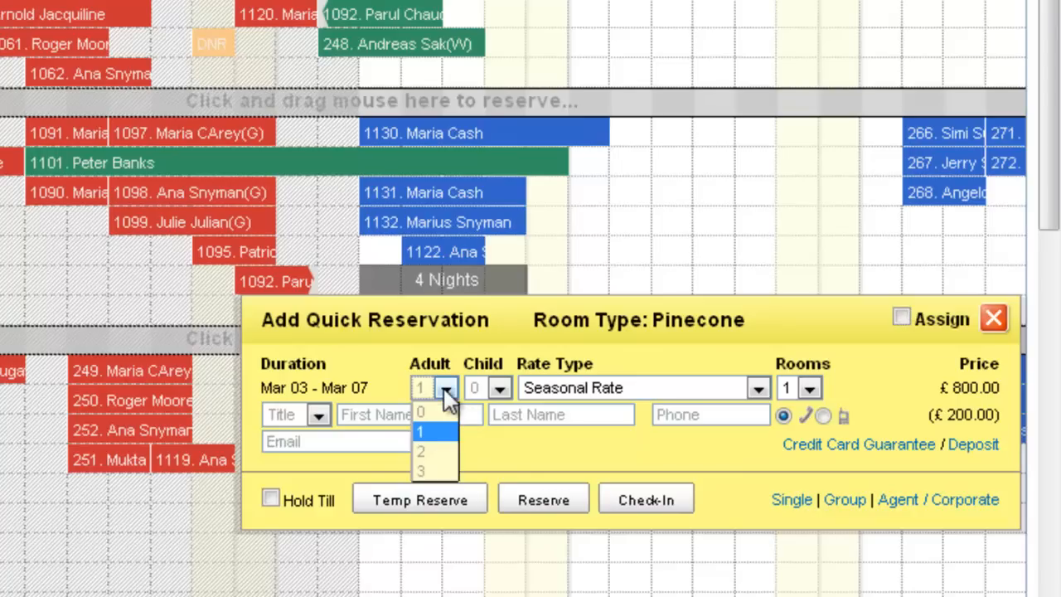
click(437, 452)
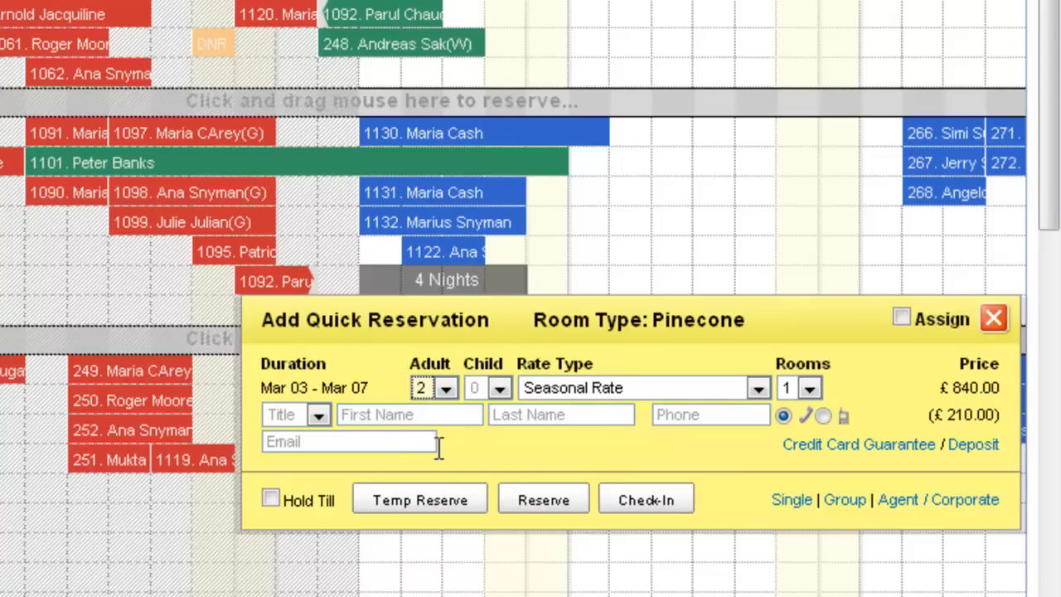
click(498, 388)
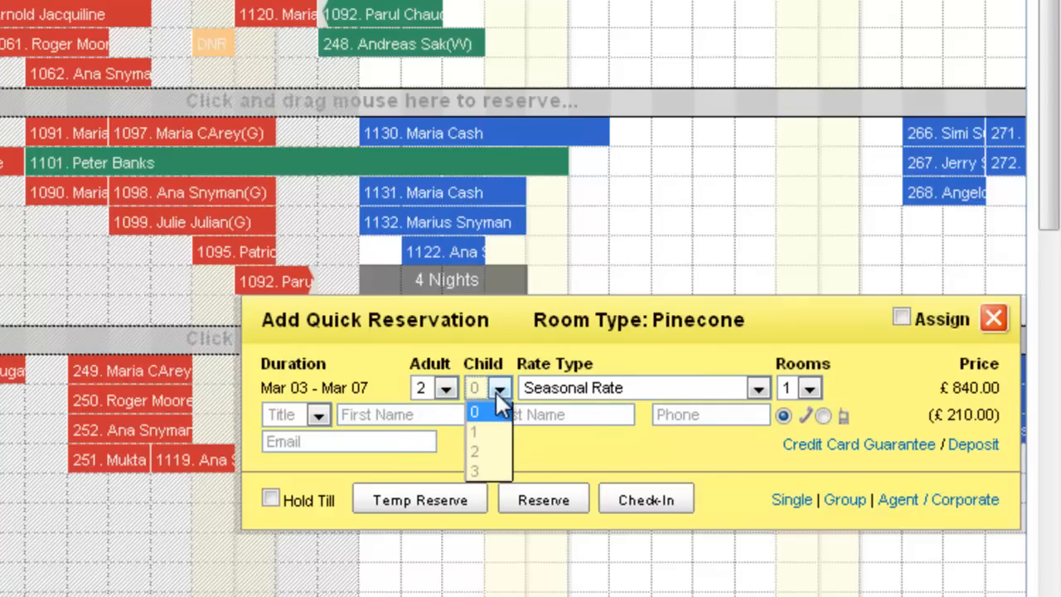
click(480, 434)
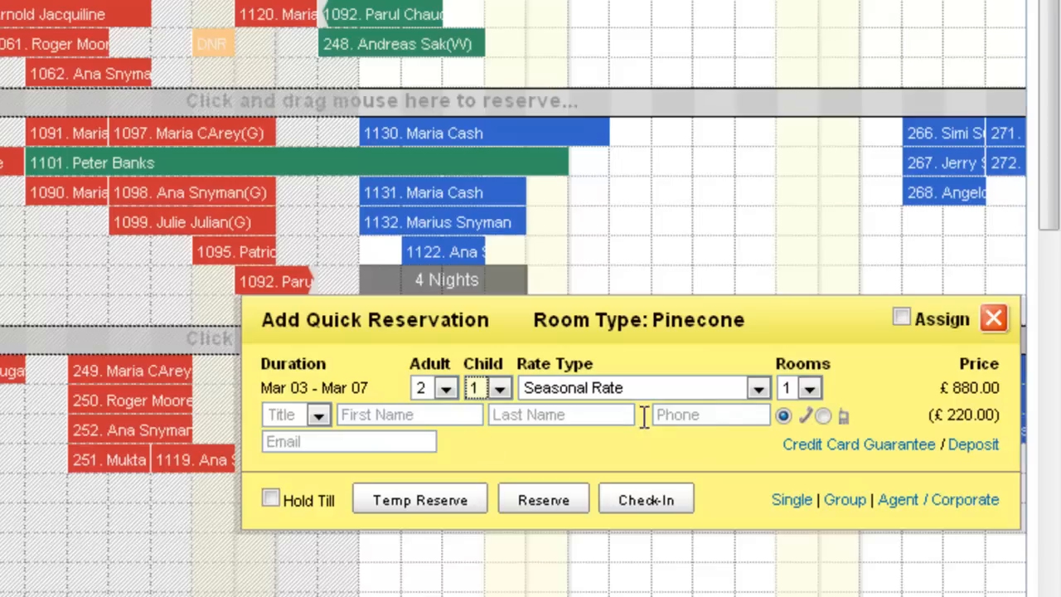
click(758, 389)
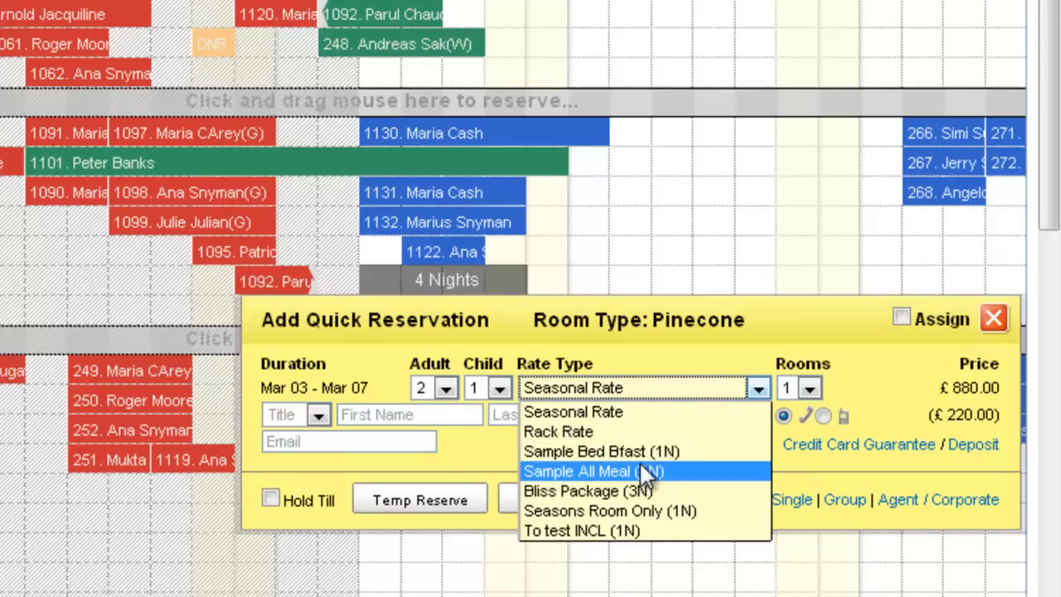
click(619, 451)
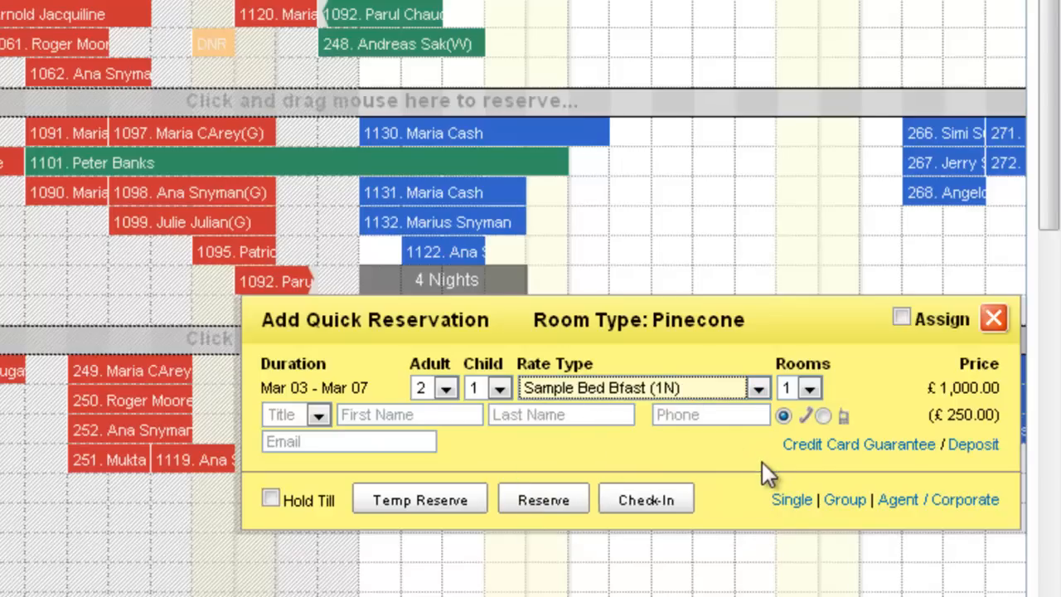
Fill in the returning guest's details from the first-name suggestions
click(375, 413)
text(pra)
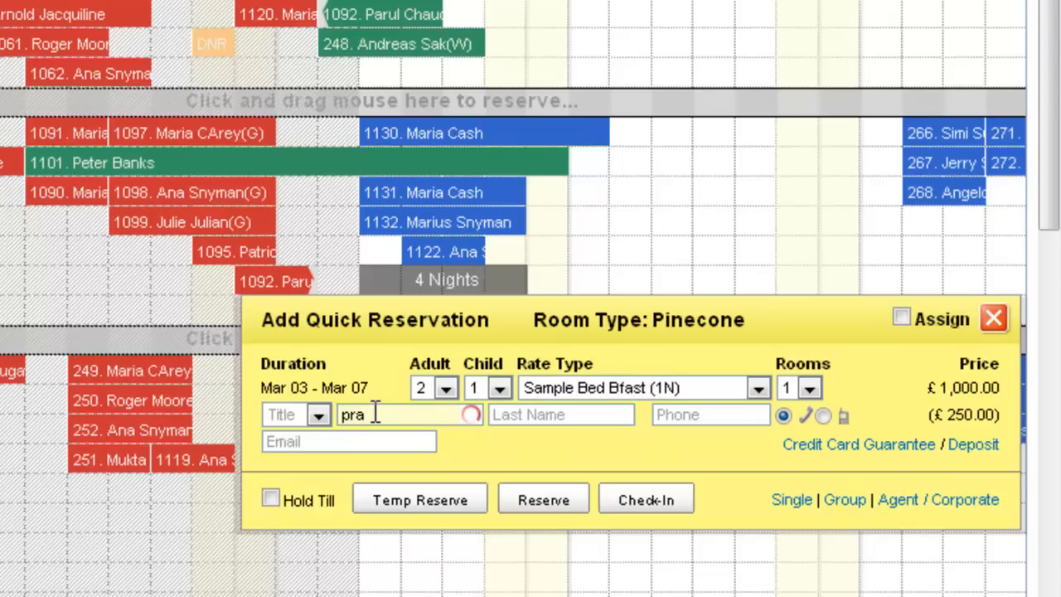
key(Down)
key(Return)
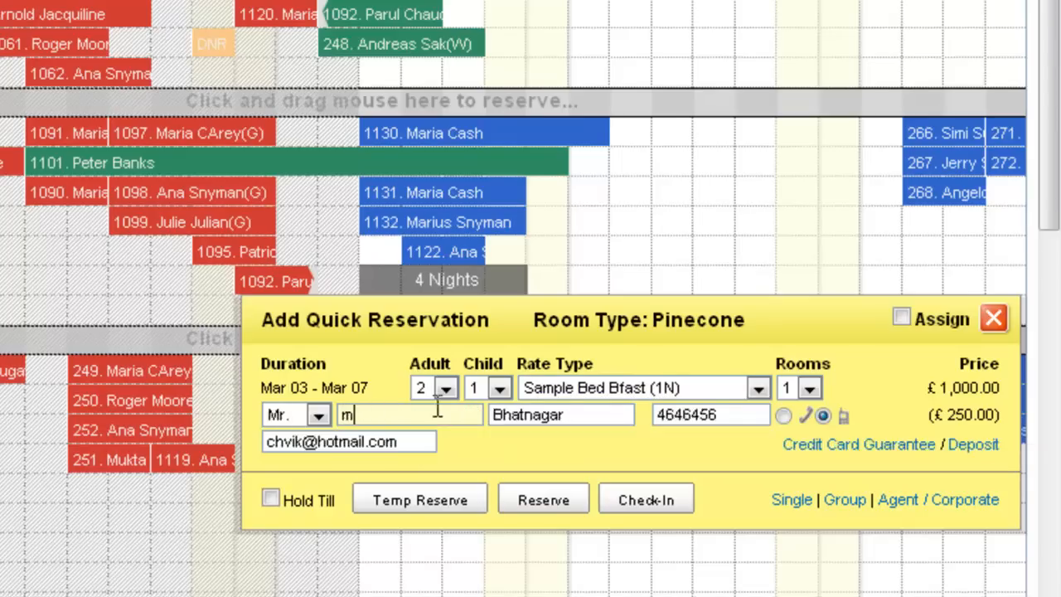
text(r)
key(Down)
key(Down)
key(Down)
key(Down)
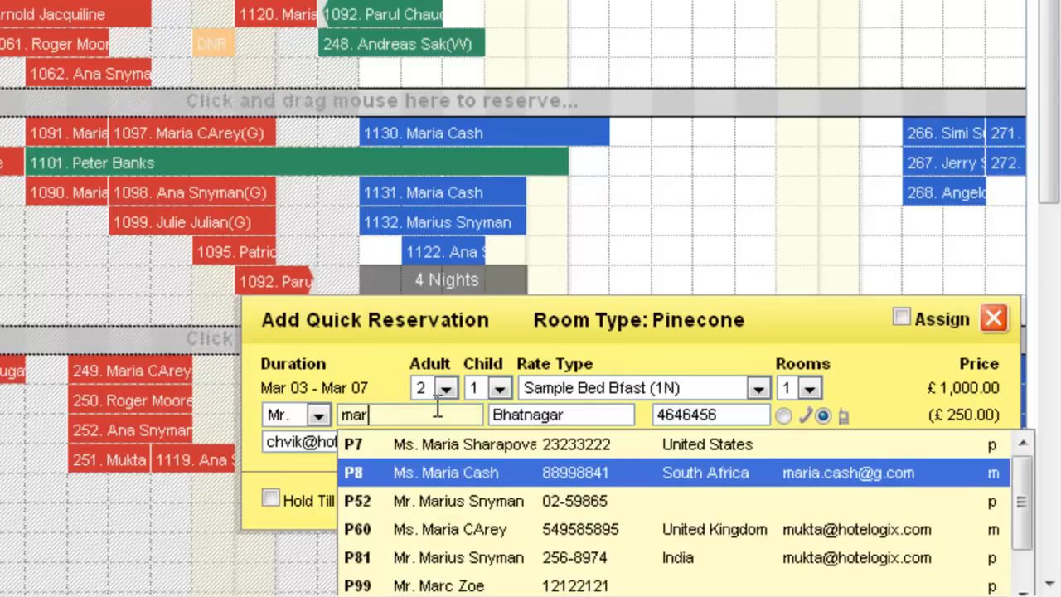
key(Return)
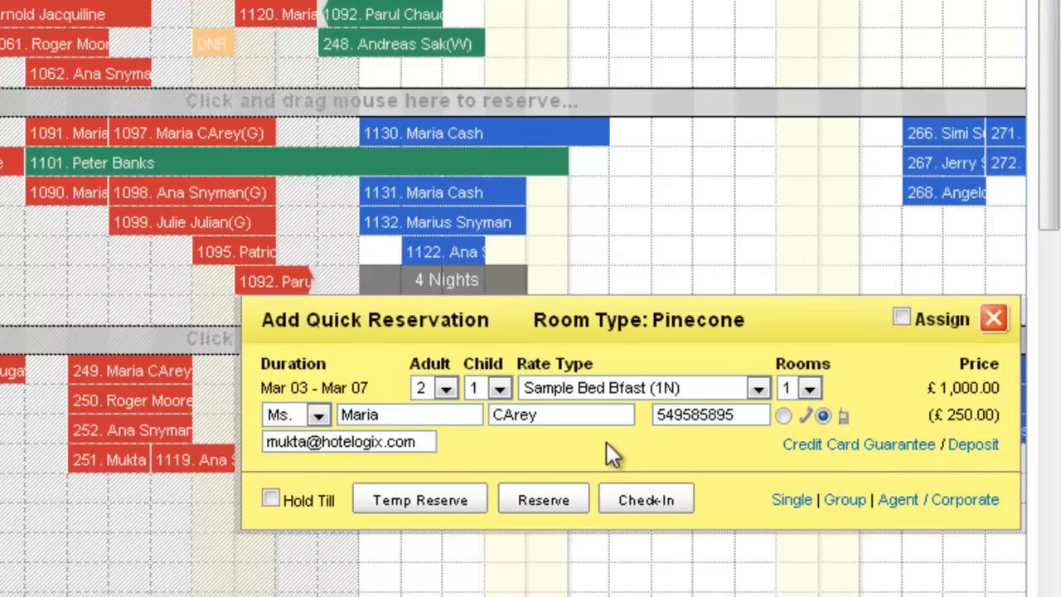
Reserve the new Pinecone booking and open its details in a tab
click(559, 503)
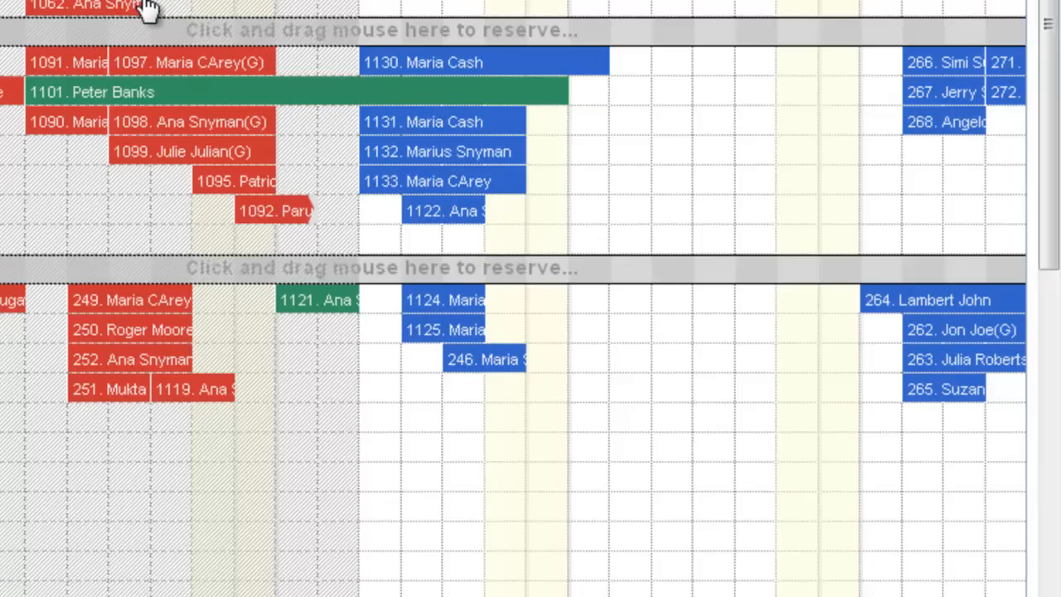
right_click(442, 194)
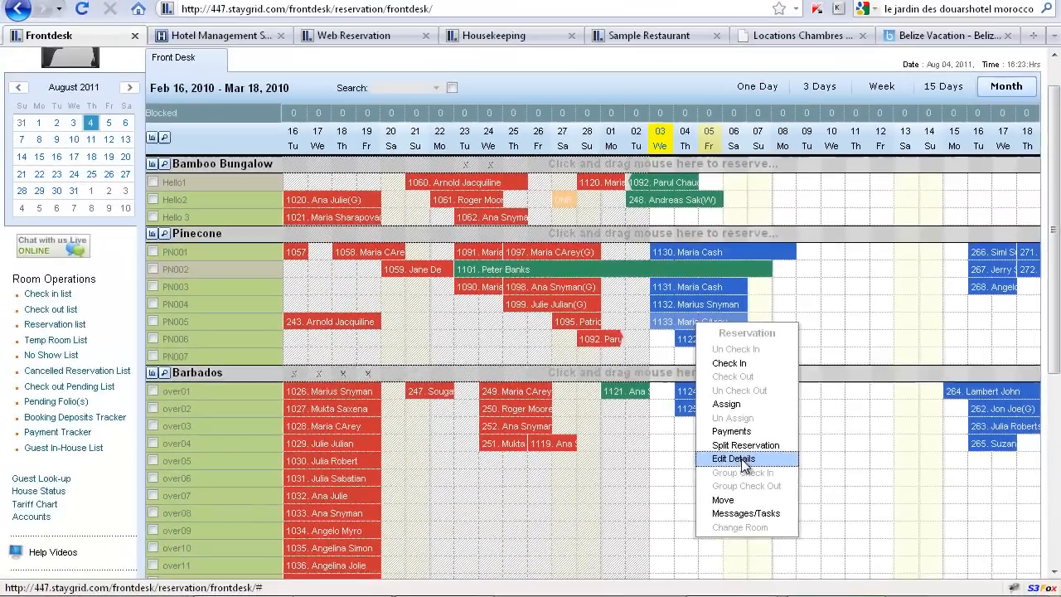
click(515, 415)
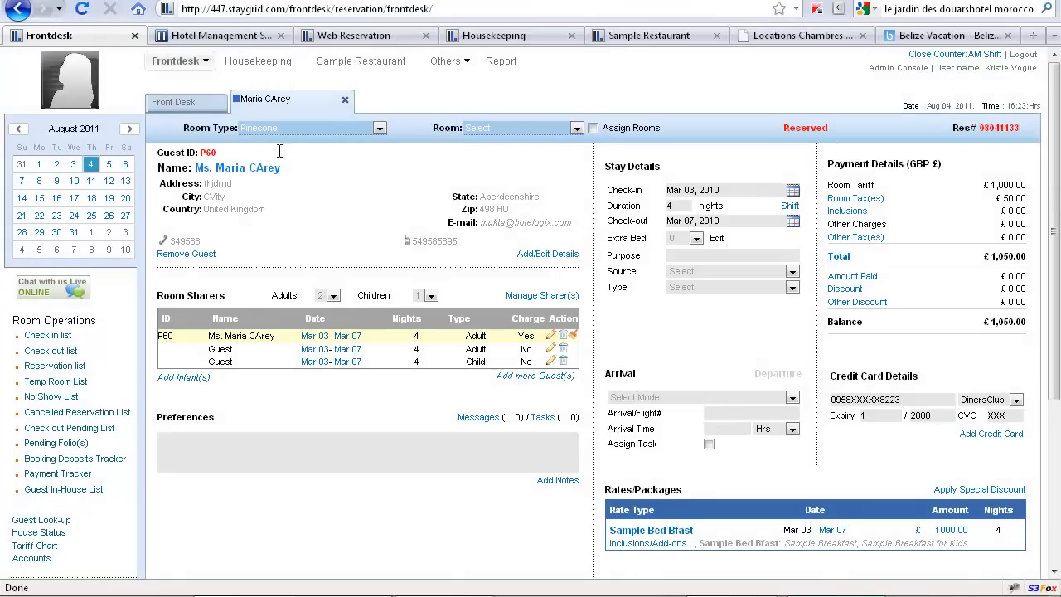
Open the details of the checked-in PN006 booking 1092 from the front desk grid
click(194, 110)
right_click(674, 232)
click(708, 363)
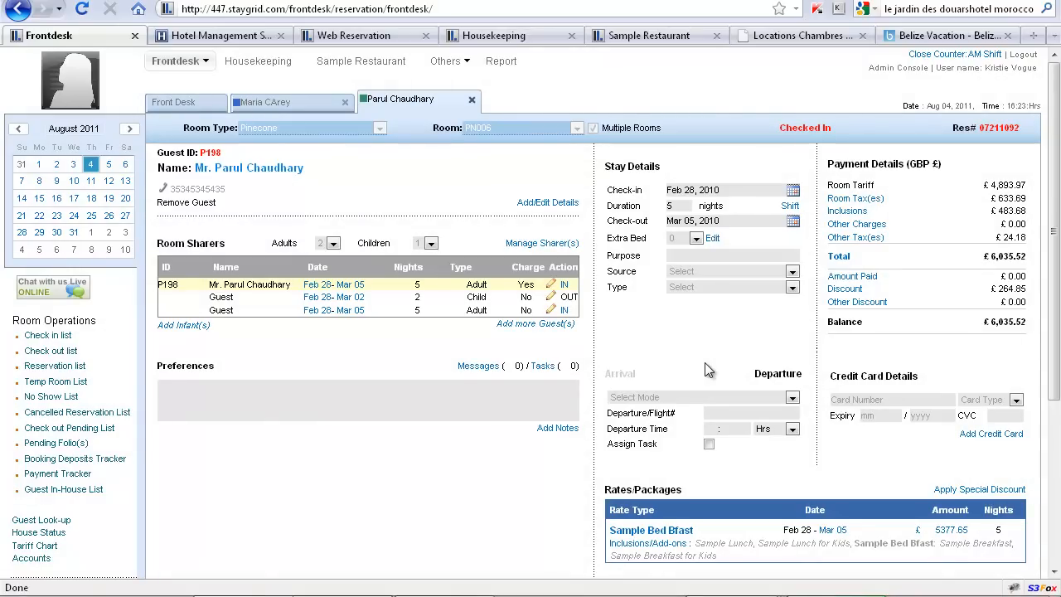
Open the two-room Barbados group booking for Mar 16–19 in its own tab, then return to the grid
click(200, 102)
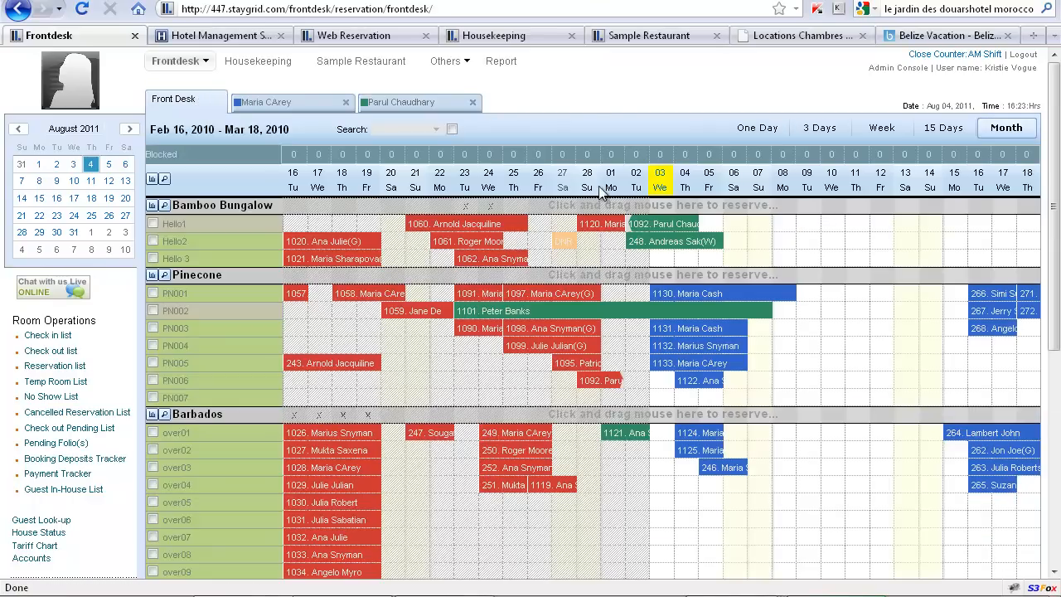
right_click(989, 458)
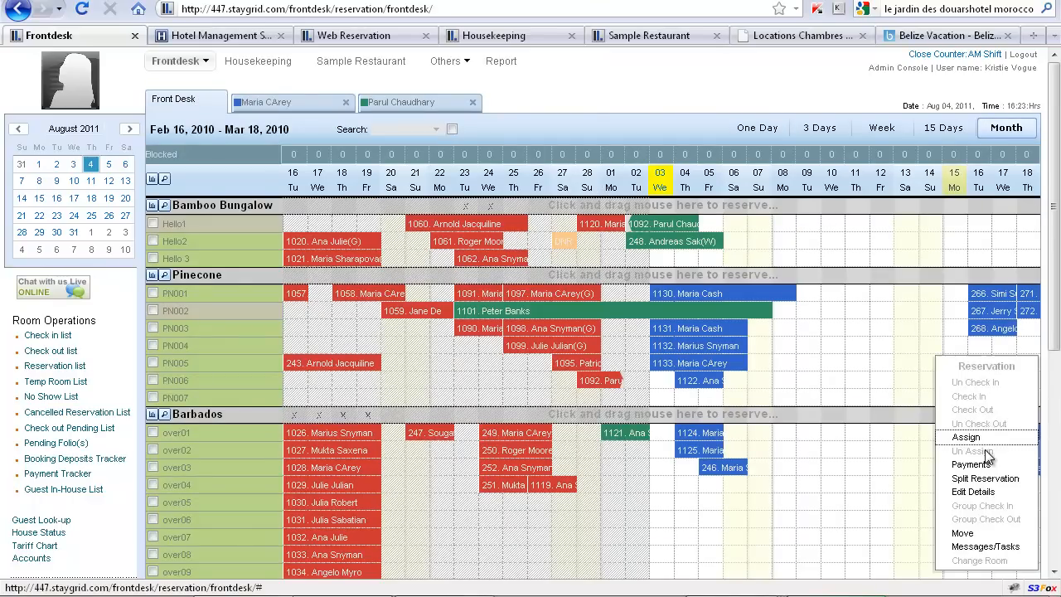
click(989, 497)
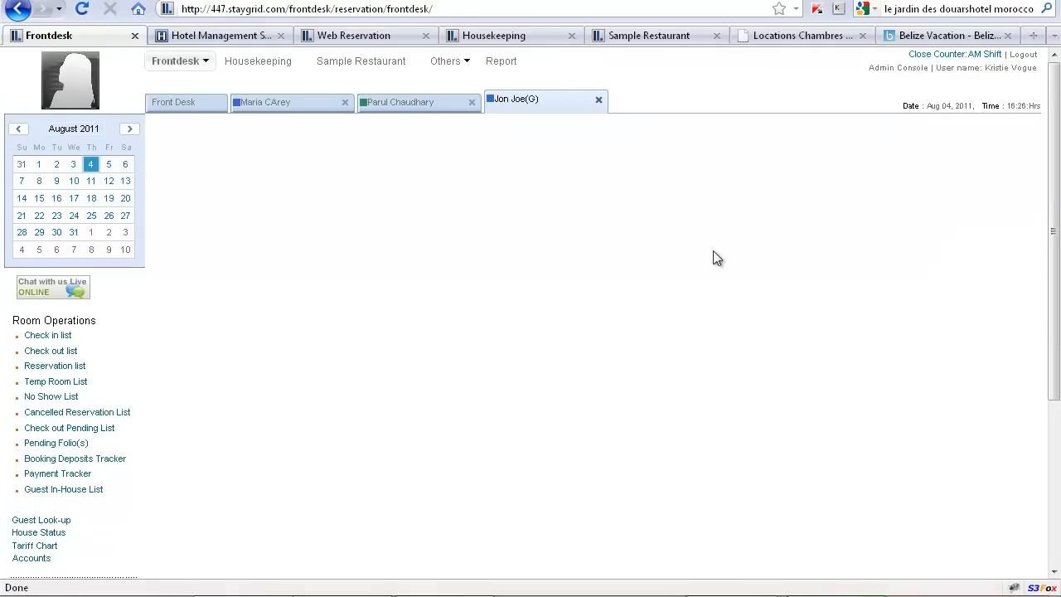
click(166, 103)
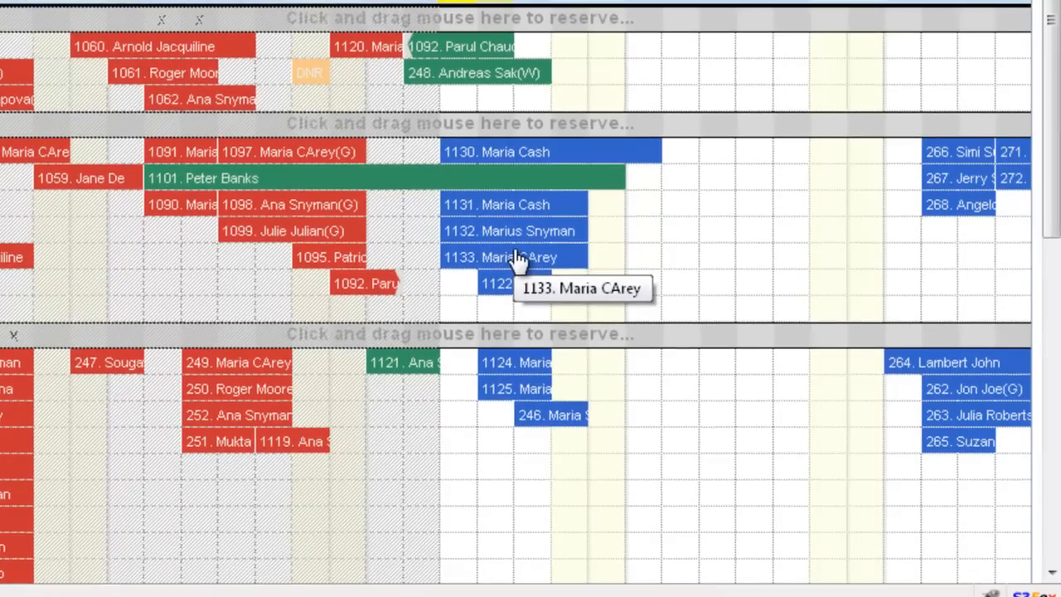
Move booking 1122 into room PN006, confirming the room type change and dismissing the alert
right_click(517, 259)
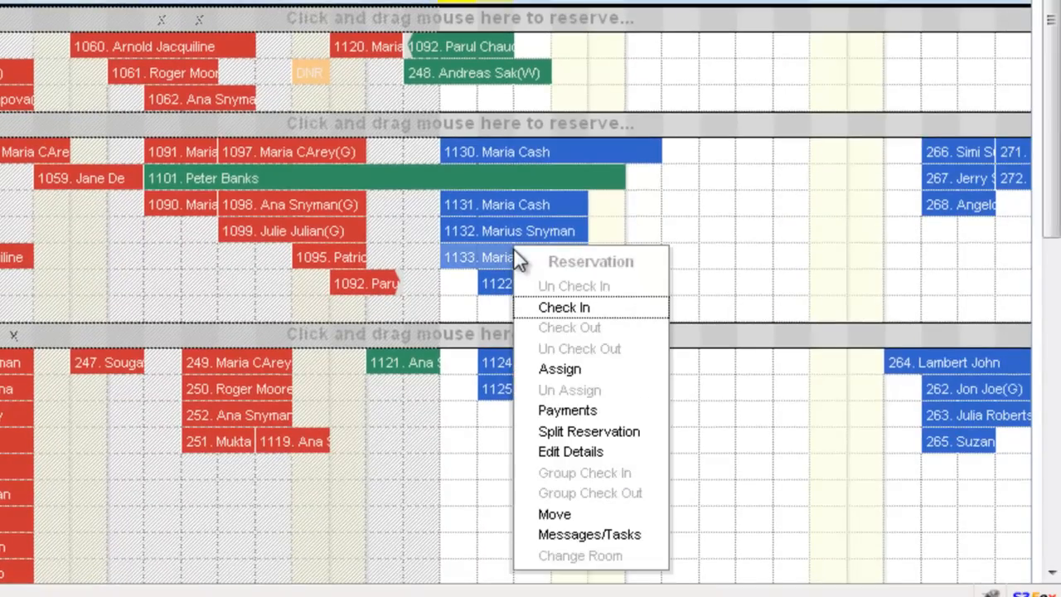
click(551, 512)
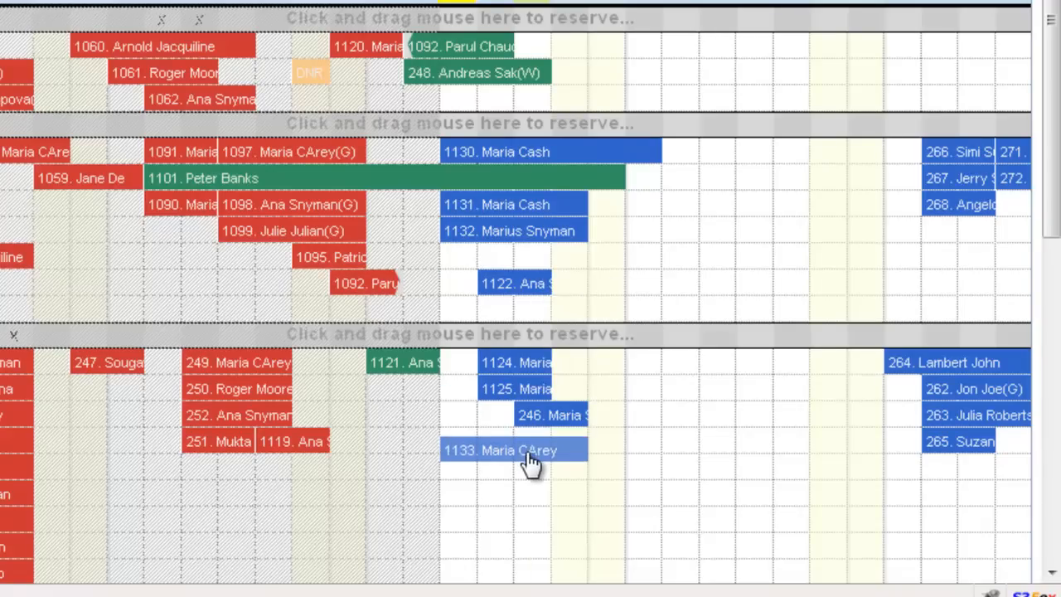
click(530, 462)
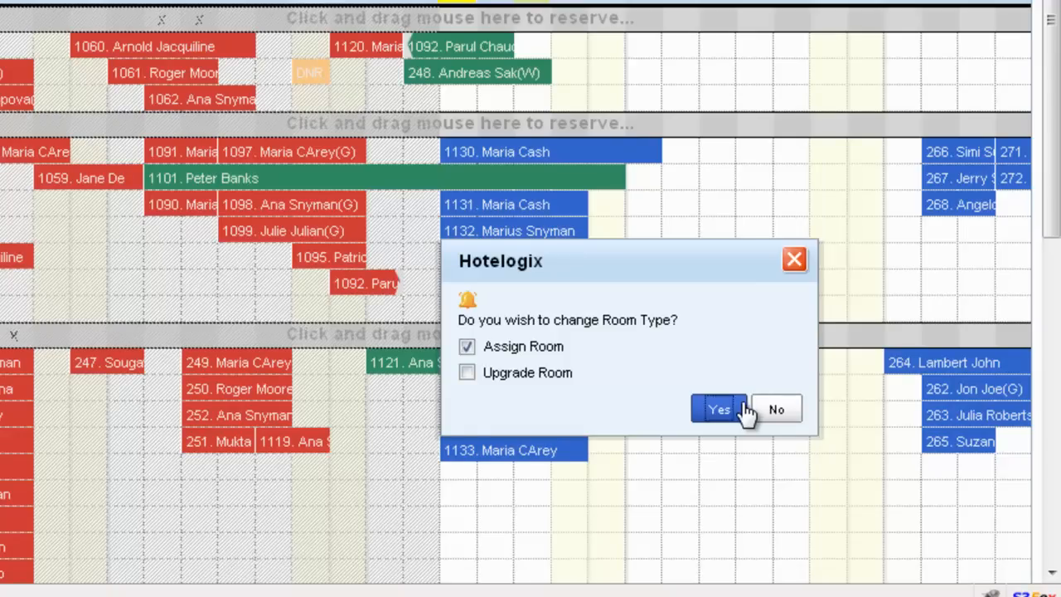
click(718, 410)
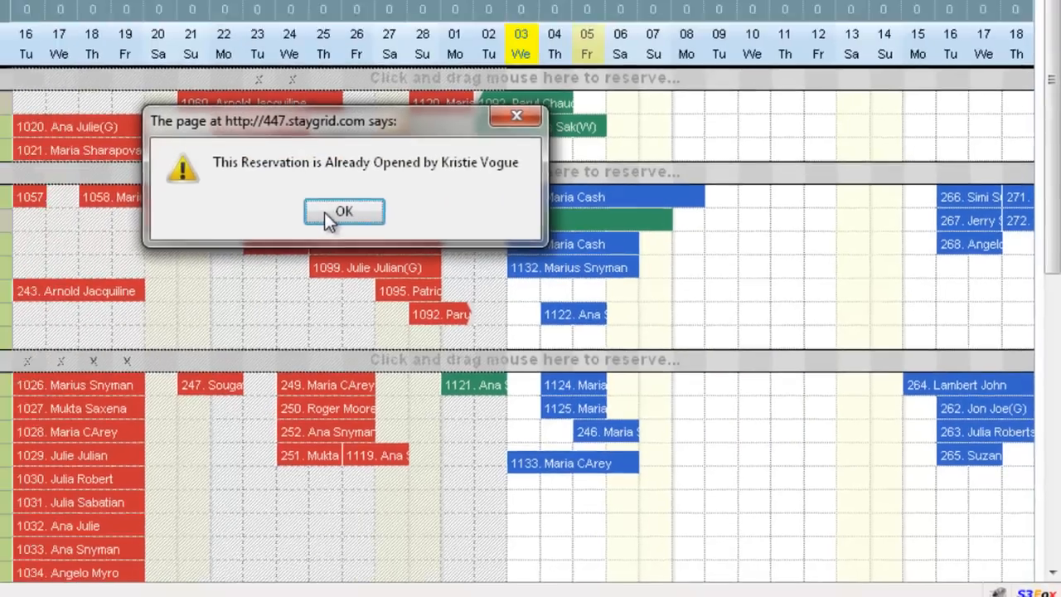
click(262, 169)
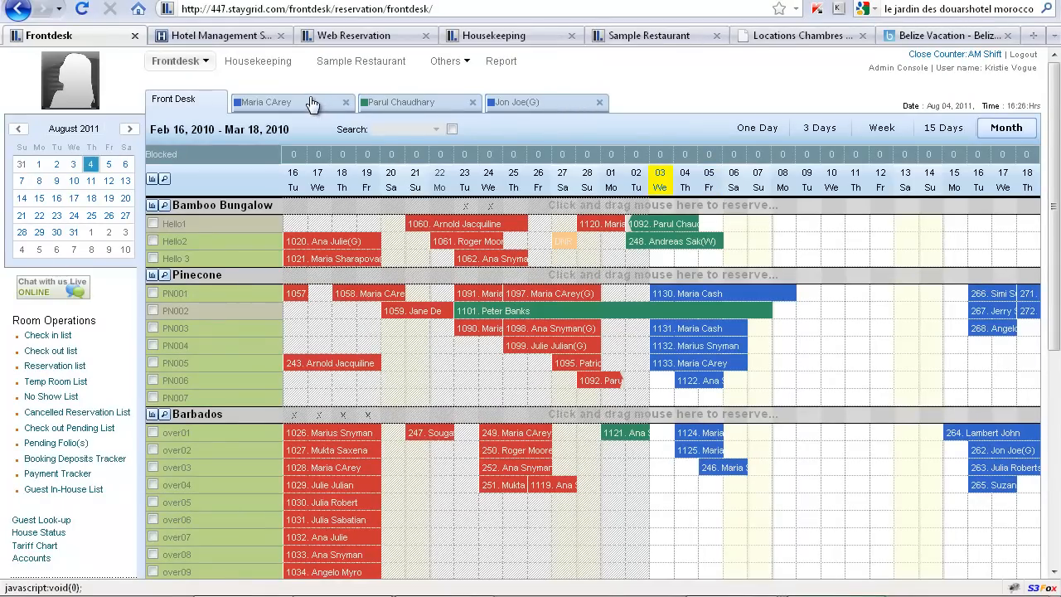
Close the first guest reservation tab and return to the front desk grid
click(312, 103)
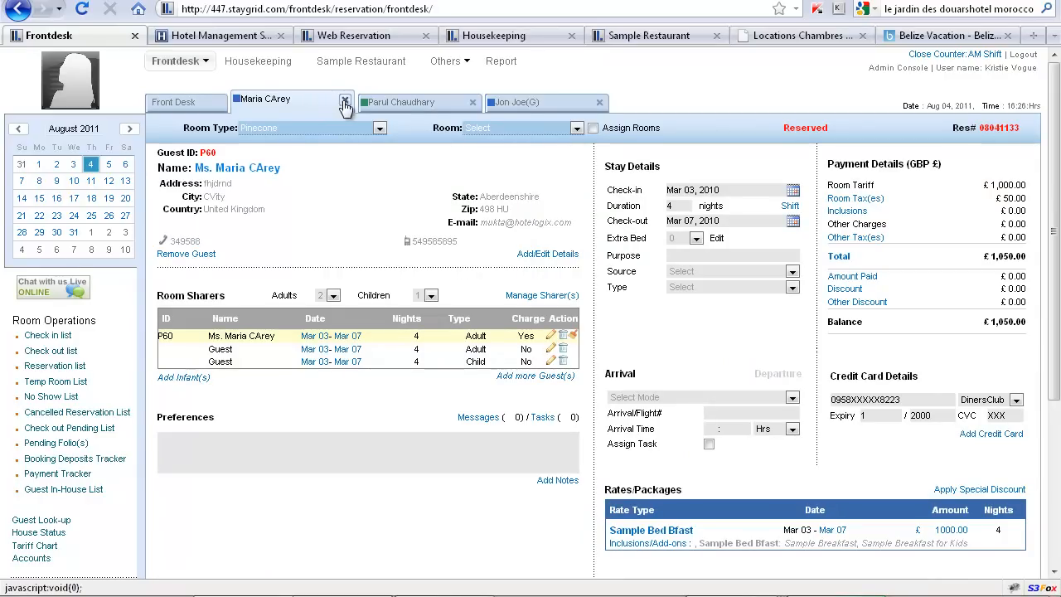
click(346, 101)
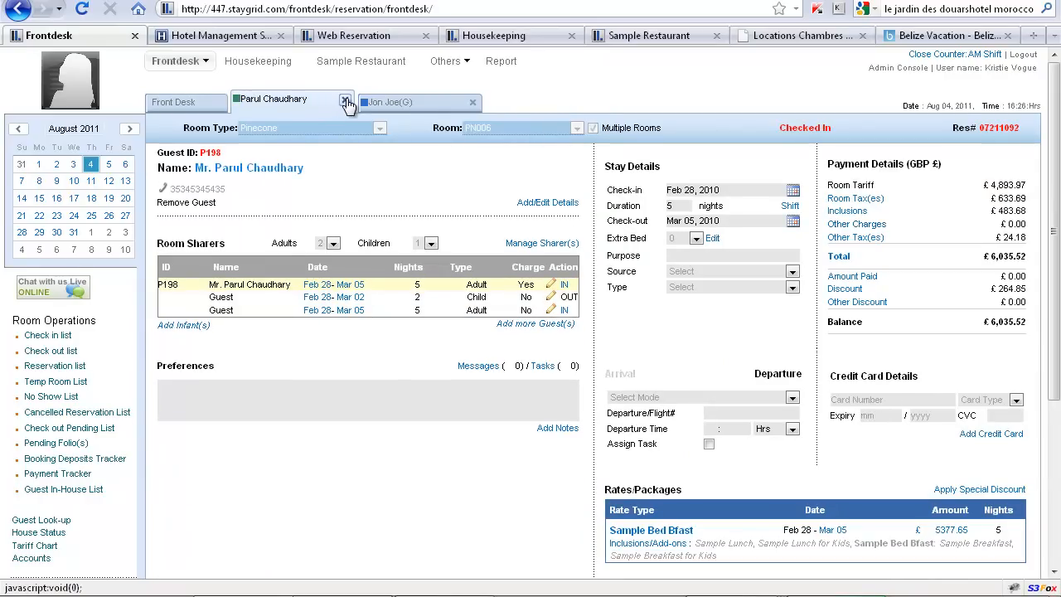
click(204, 106)
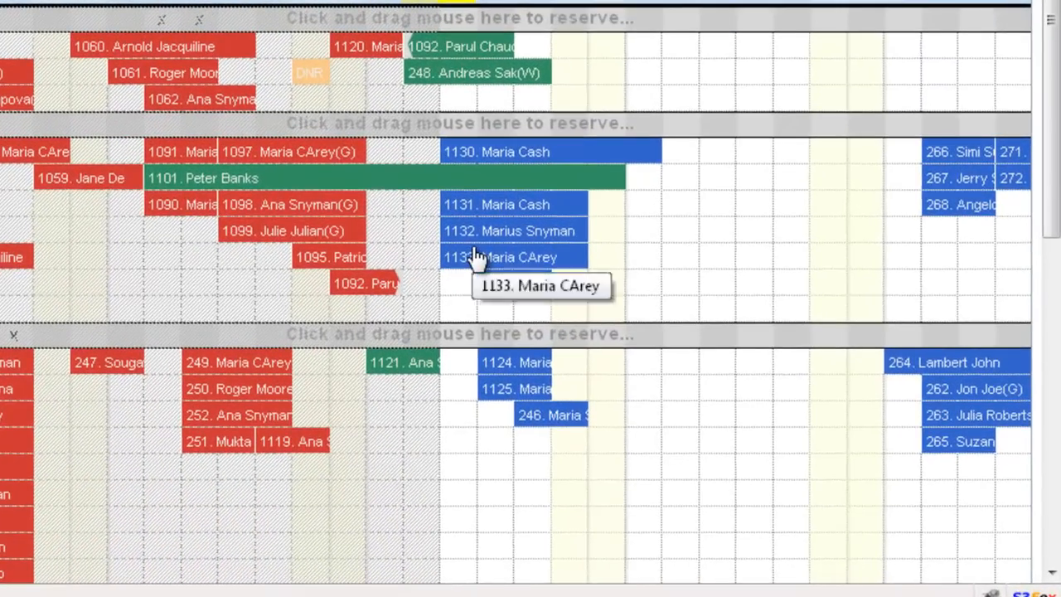
Move booking 1133 from Pinecone room PN005 to Barbados room over06, confirming the room type change
right_click(682, 364)
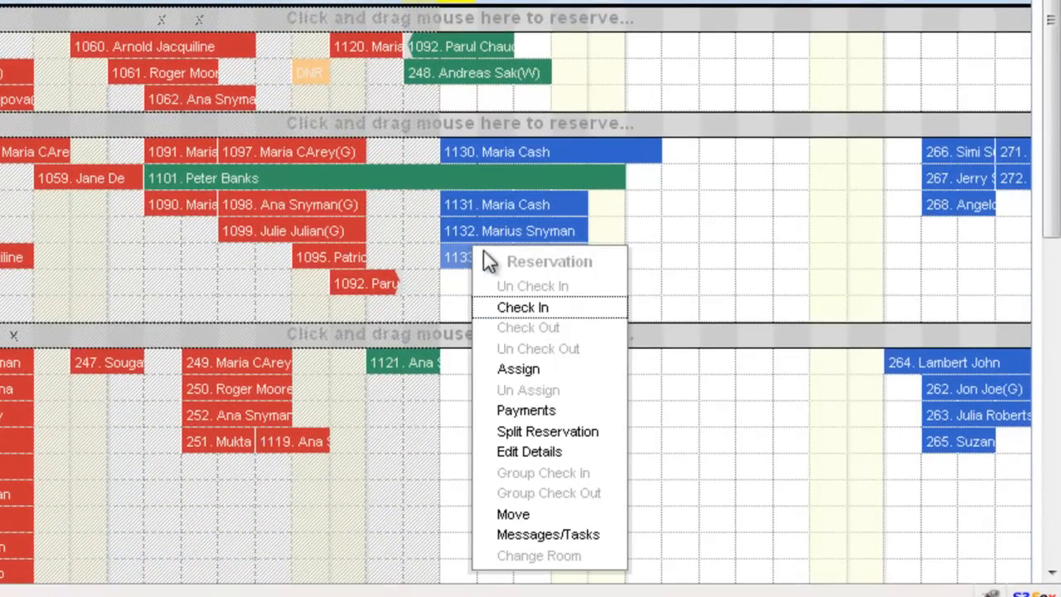
click(522, 517)
drag(526, 256, 527, 494)
click(716, 453)
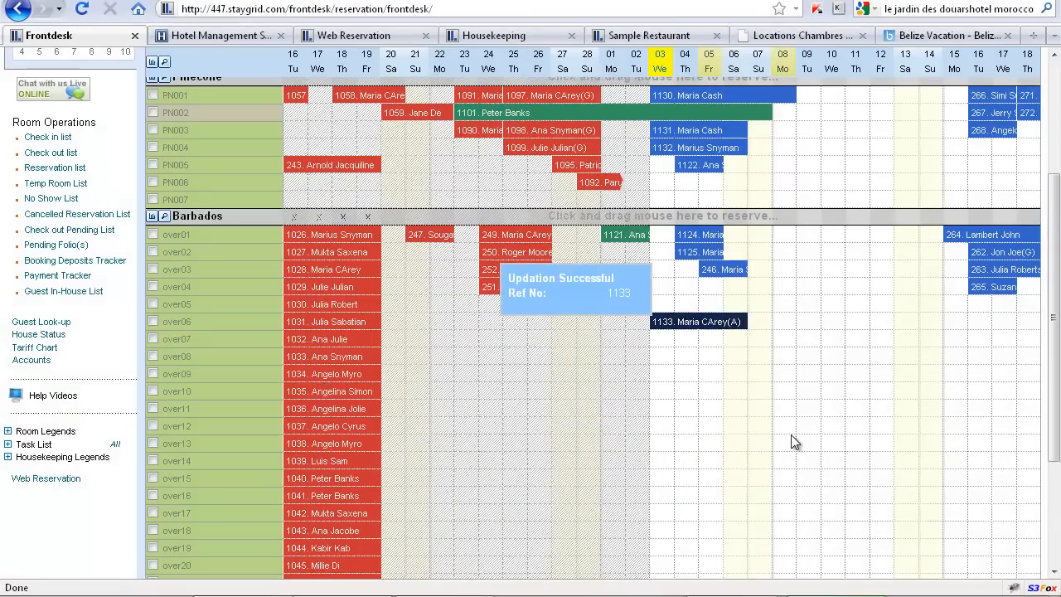
scroll(792, 442, up, 5)
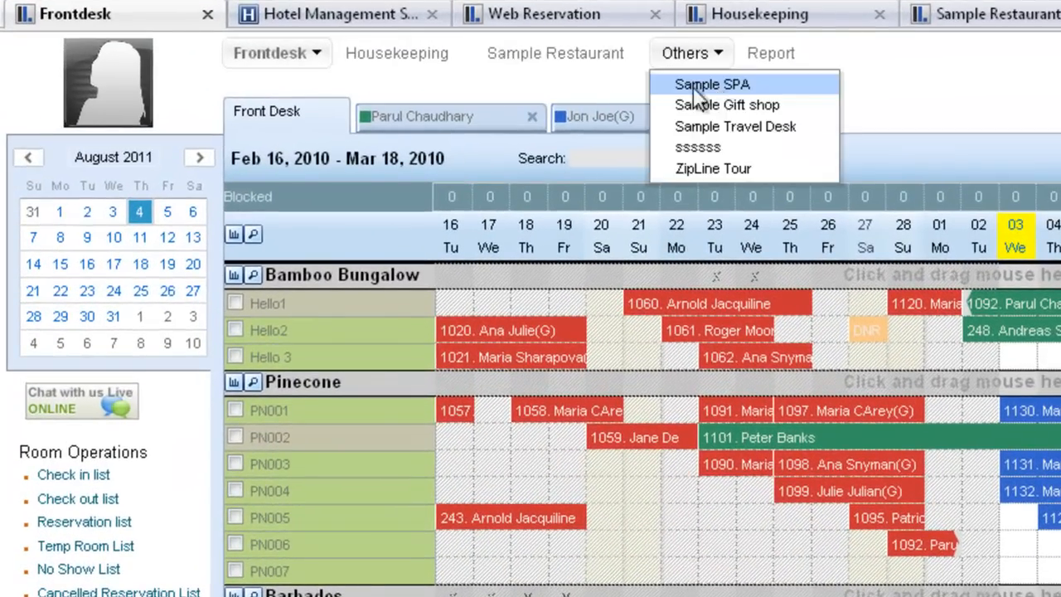
Bring up the Web Reservation page at its Stay Details step
scroll(407, 189, down, 10)
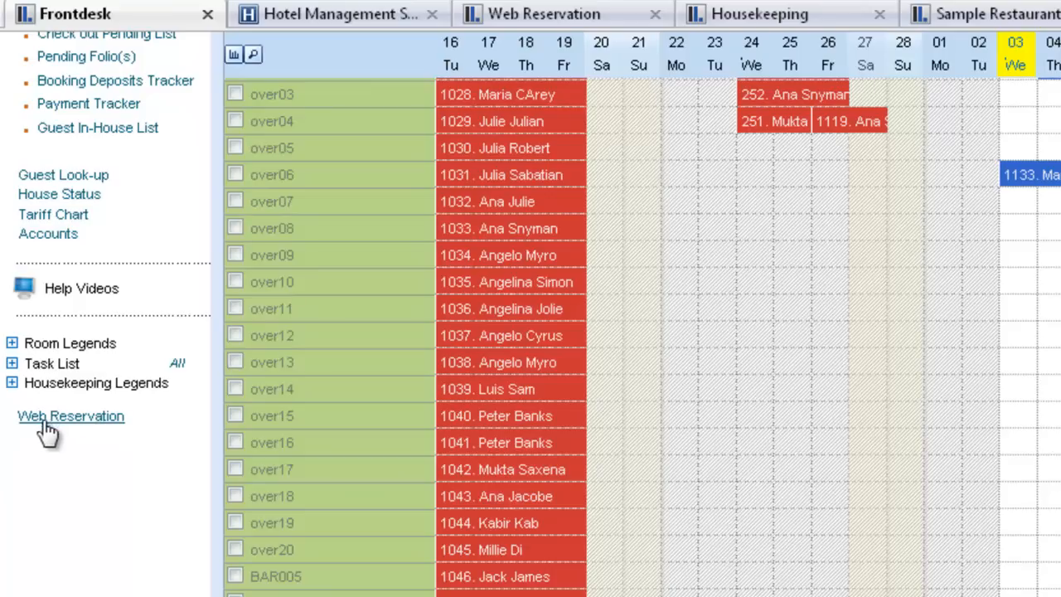
scroll(113, 442, up, 10)
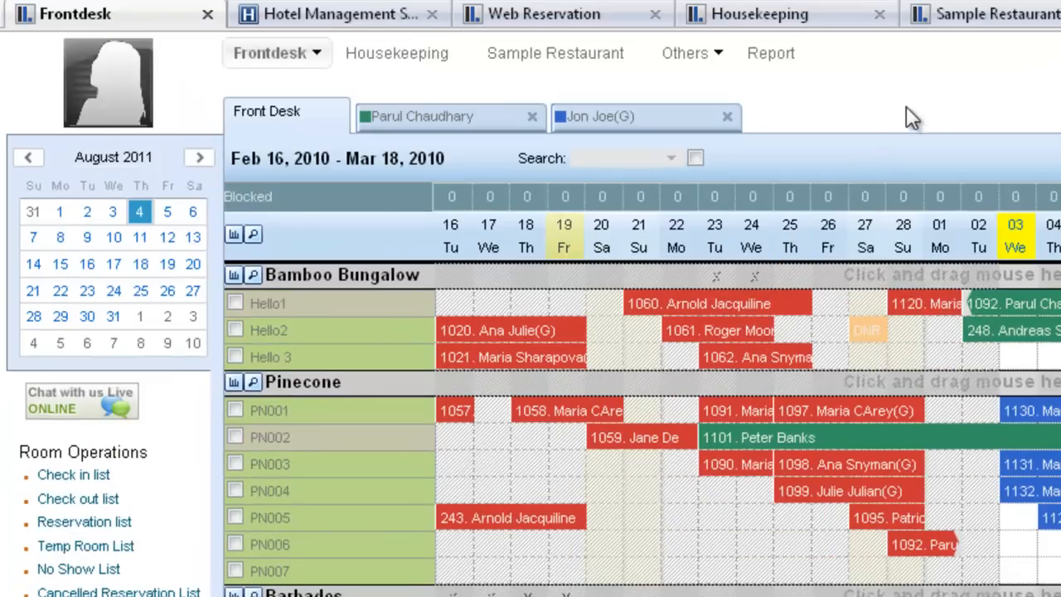
scroll(734, 247, down, 10)
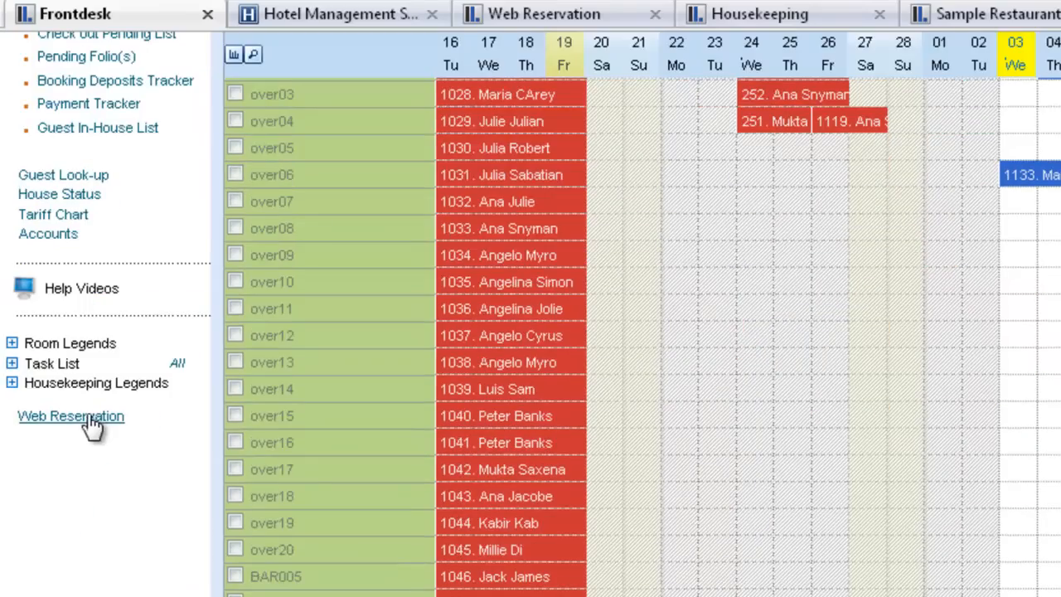
click(578, 15)
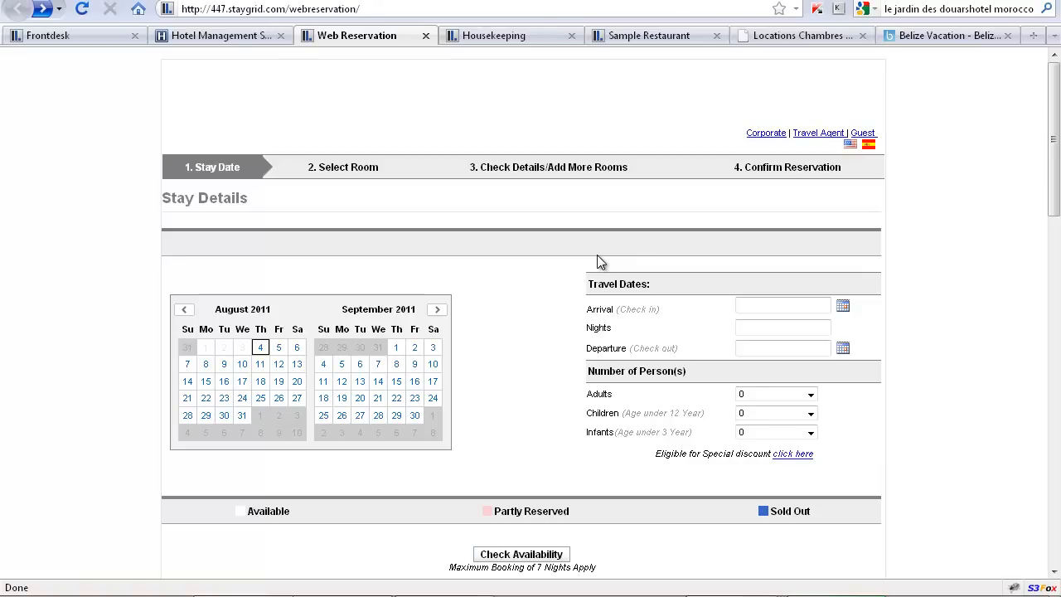
Set the web stay to Sep 14–16, 2011, then switch to the Housekeeping room status page
click(379, 382)
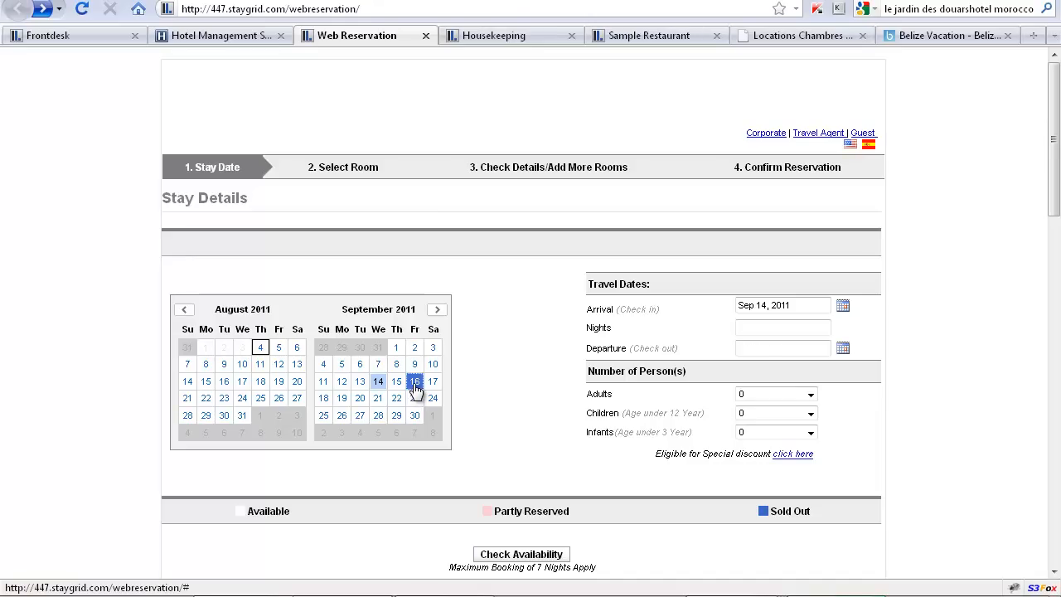
click(415, 383)
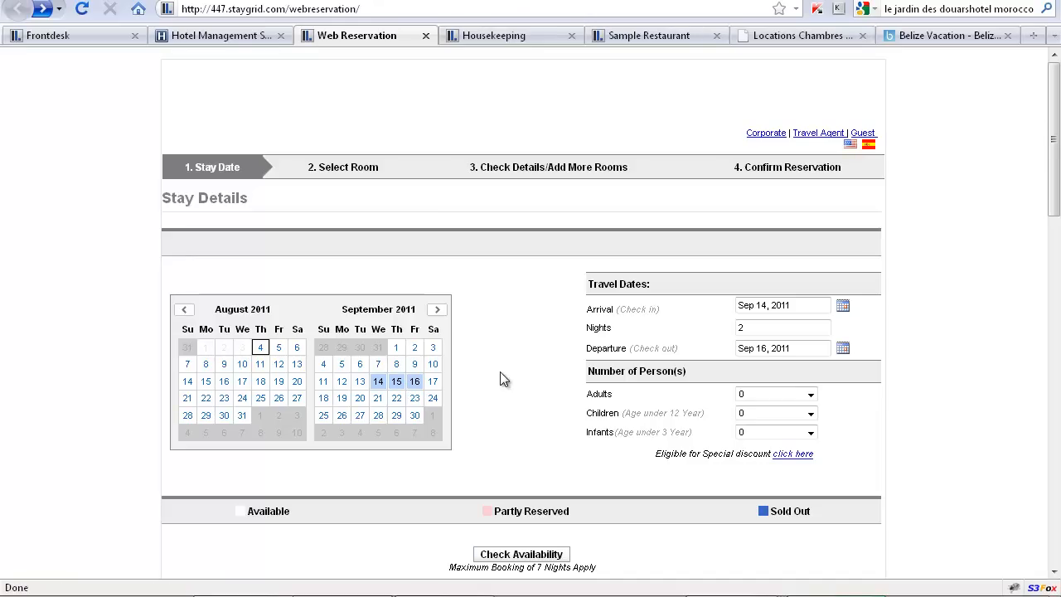
click(531, 34)
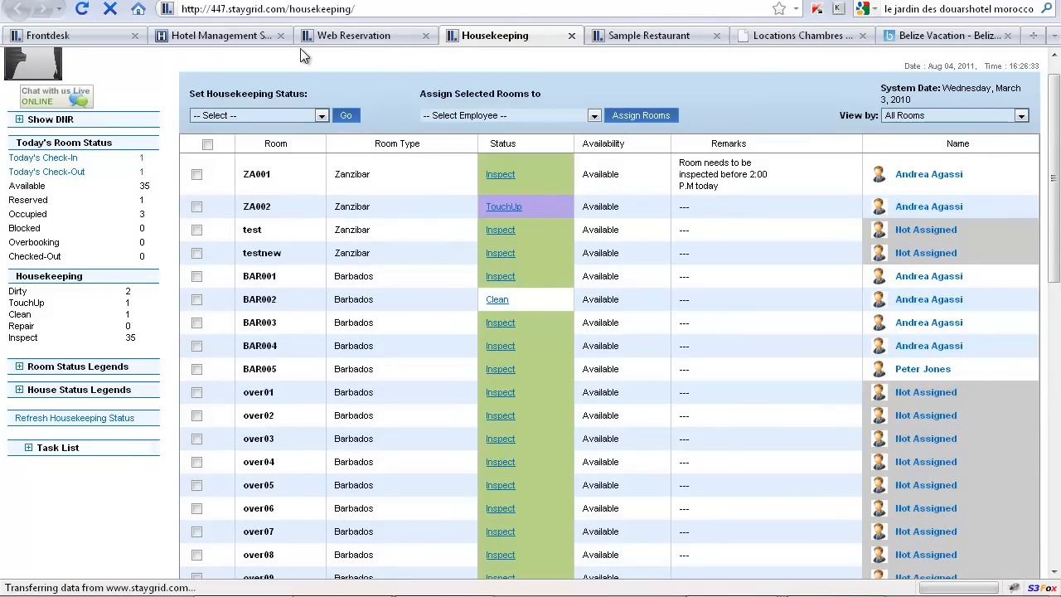
On the Sample Restaurant page, review the three open orders, then go back to the table layout
click(647, 38)
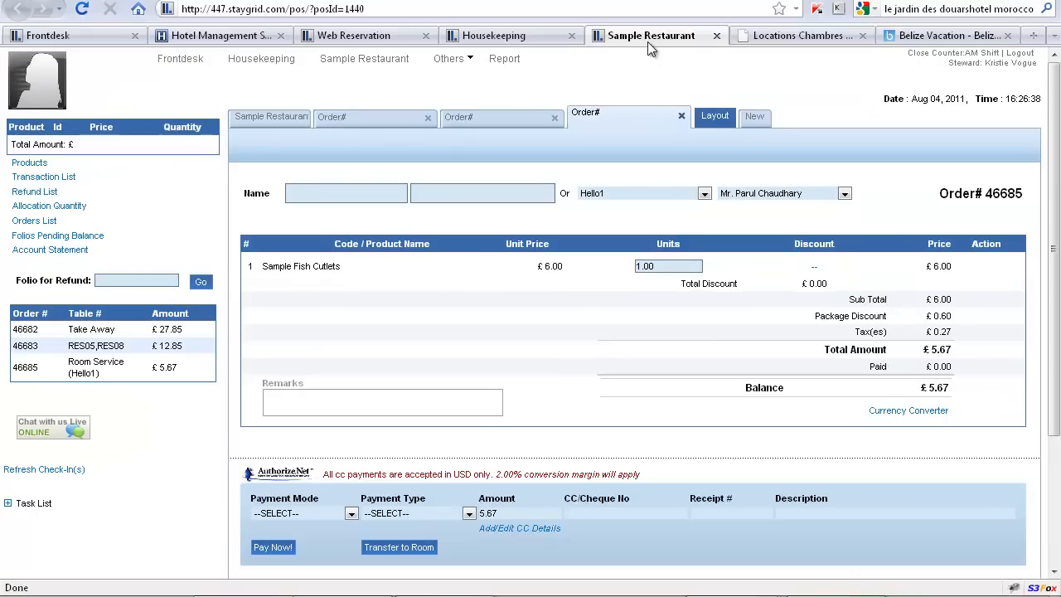
click(290, 116)
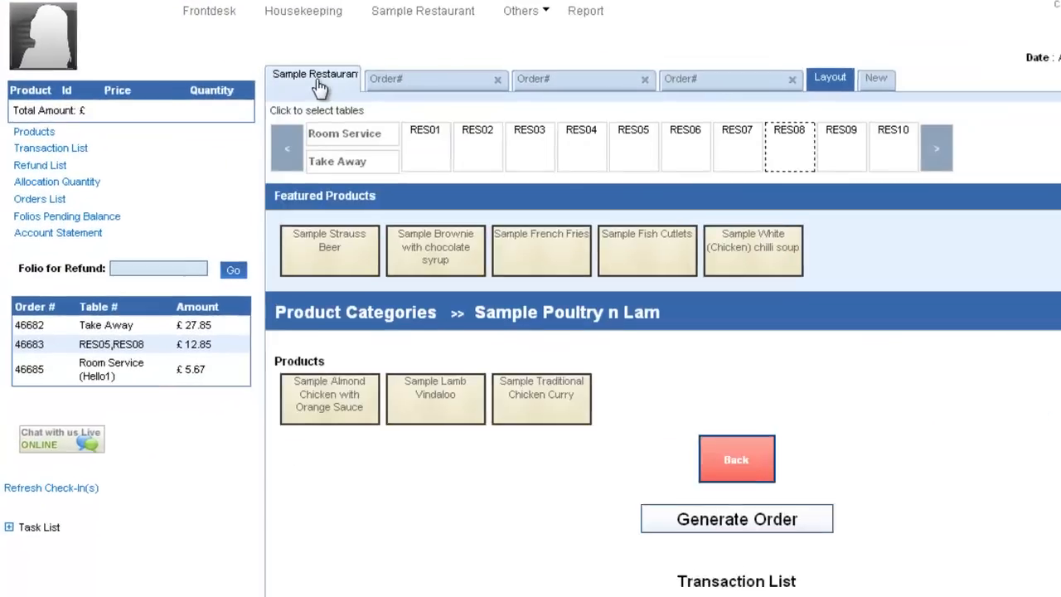
click(431, 70)
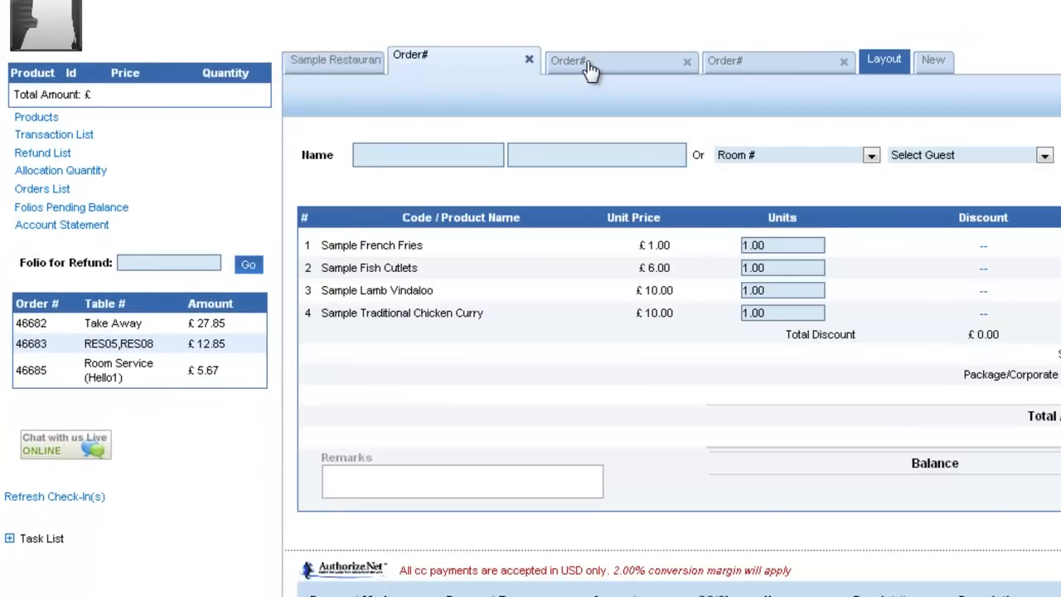
click(589, 71)
click(729, 75)
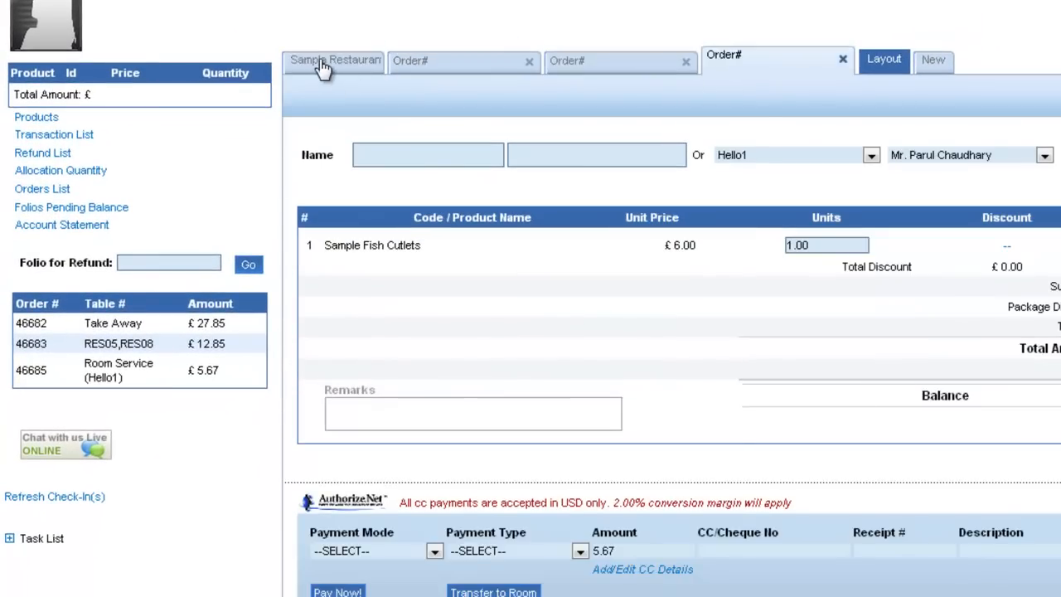
click(324, 66)
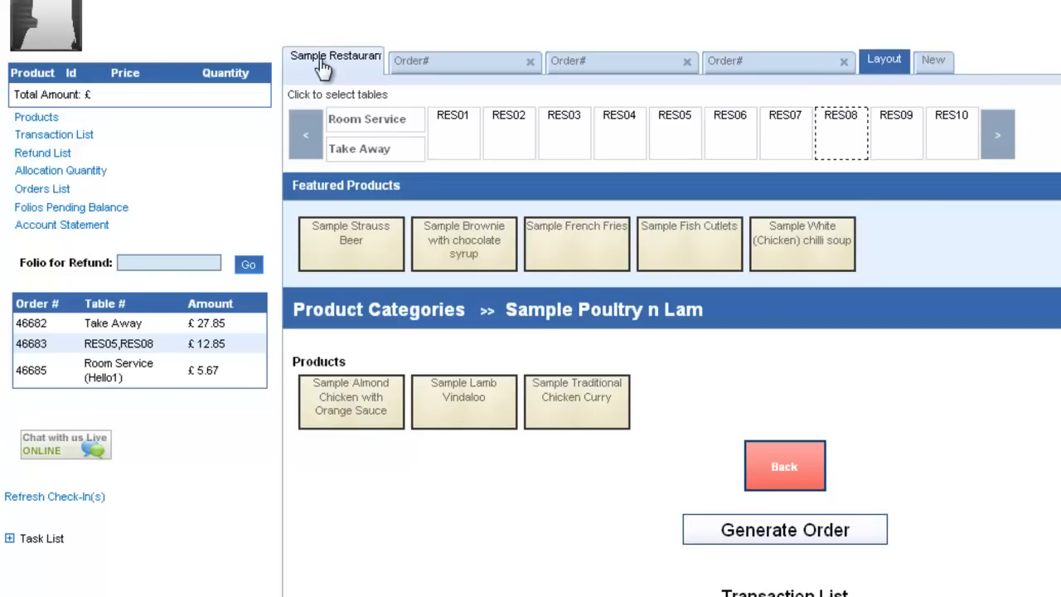
Generate an order for table RES28 with a chocolate brownie and Sample Fish Cutlets
click(1008, 133)
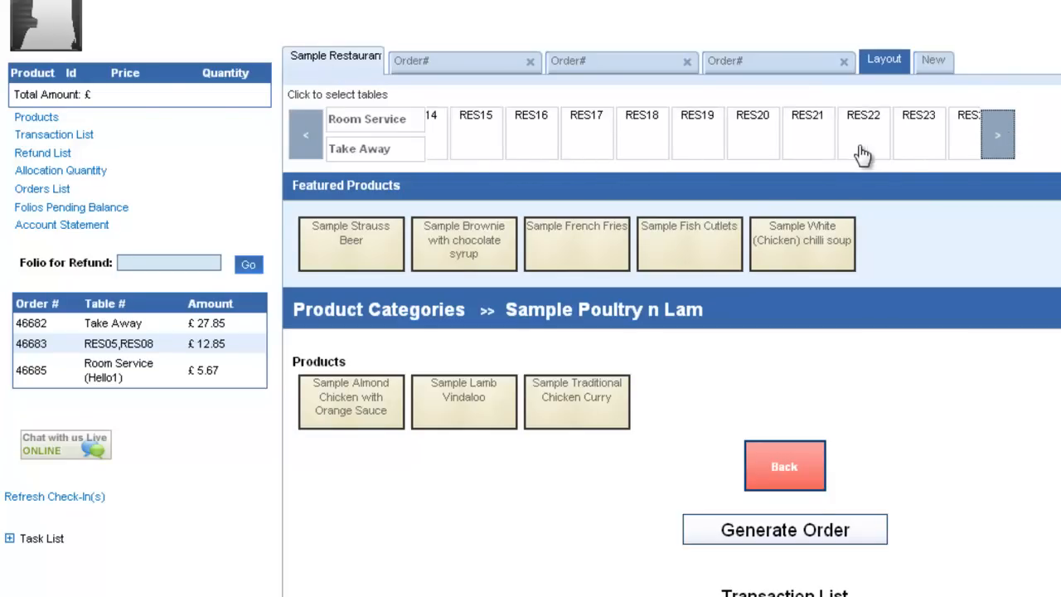
click(860, 149)
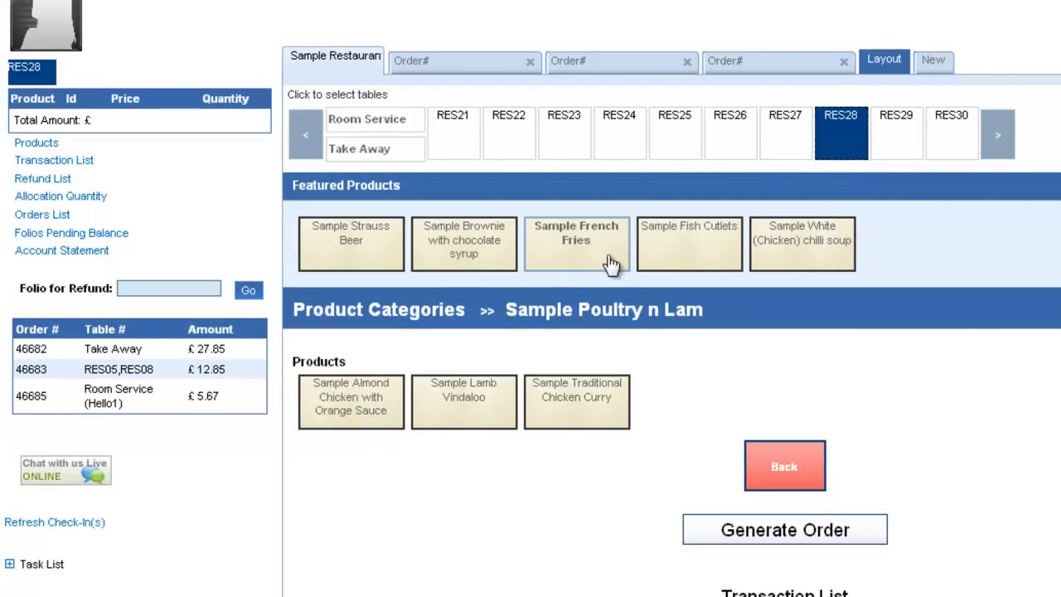
click(441, 271)
click(655, 270)
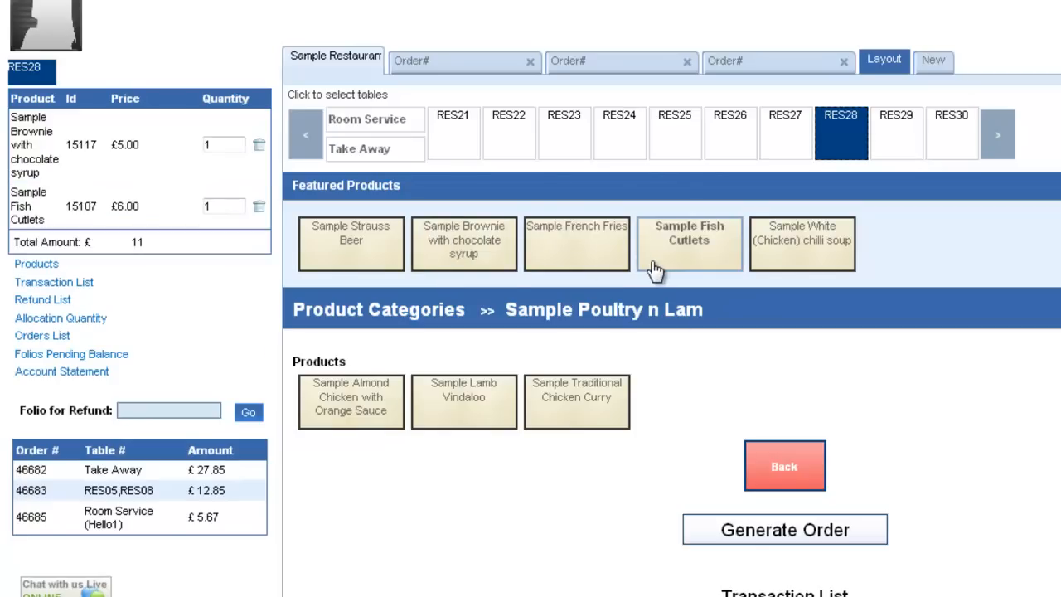
click(757, 535)
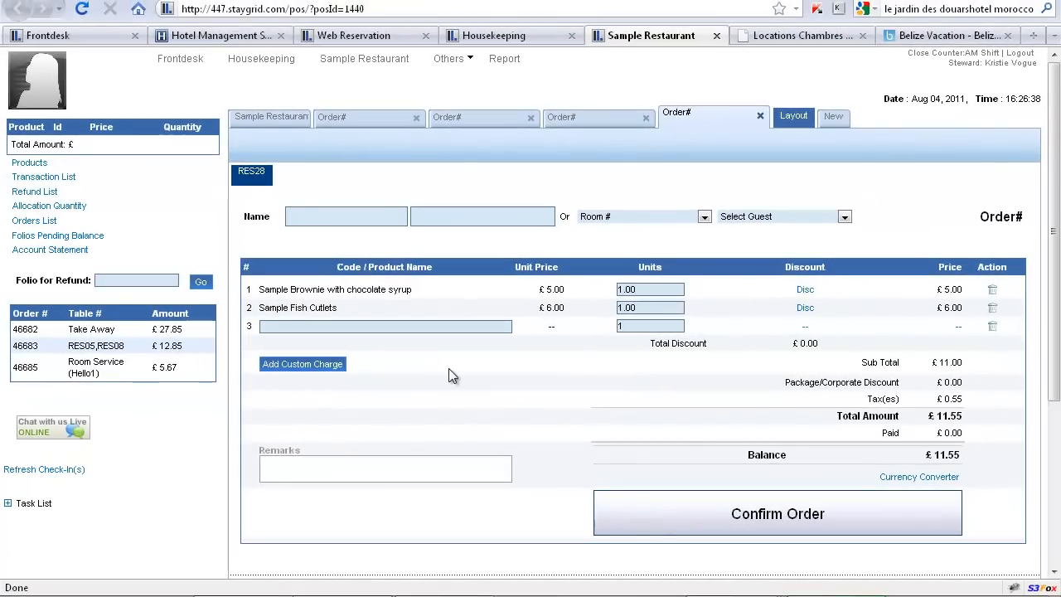
In Sample Restaurant, generate a room service order for PN002 with Sample French Fries and Sample Fish Cutlets
click(270, 121)
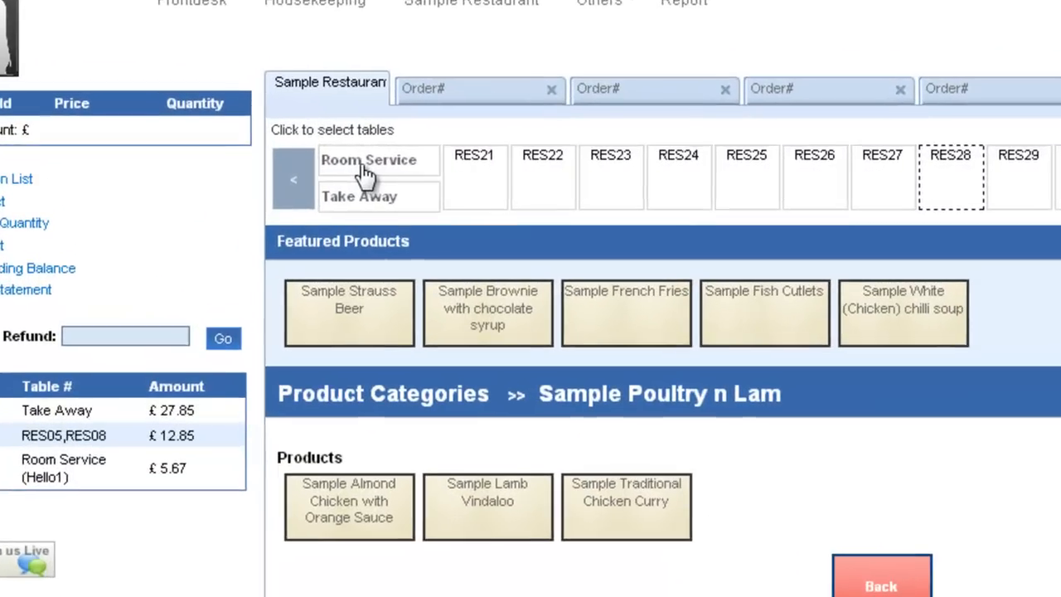
click(293, 170)
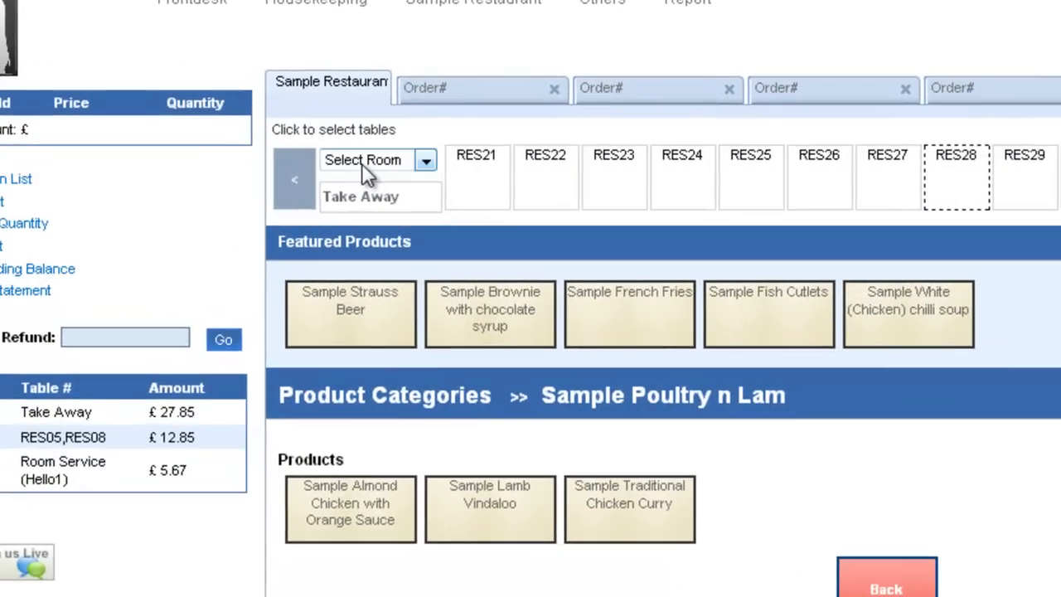
click(425, 160)
click(387, 252)
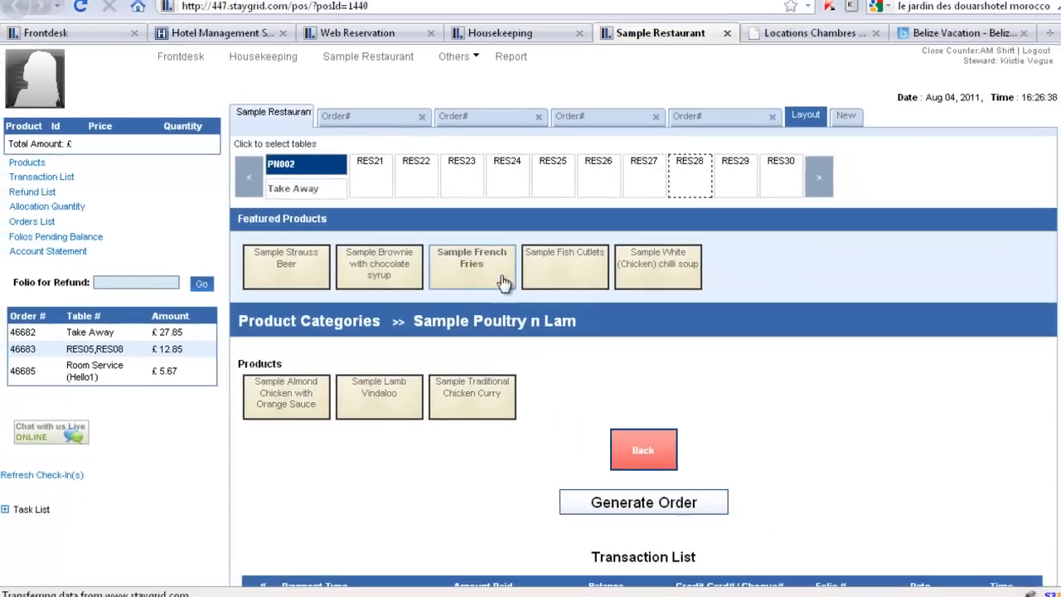
click(503, 282)
click(567, 280)
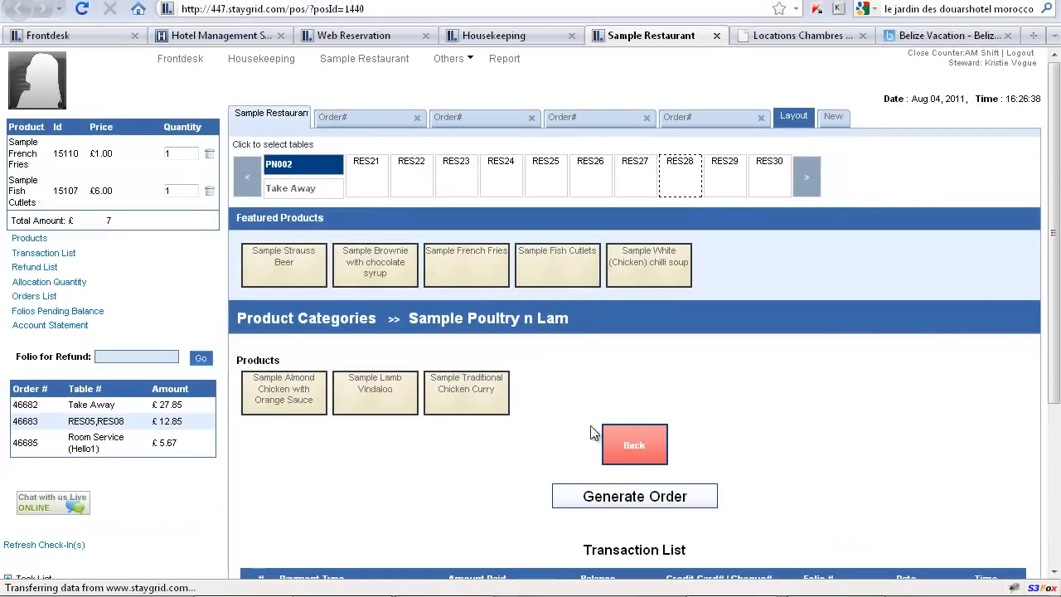
click(603, 494)
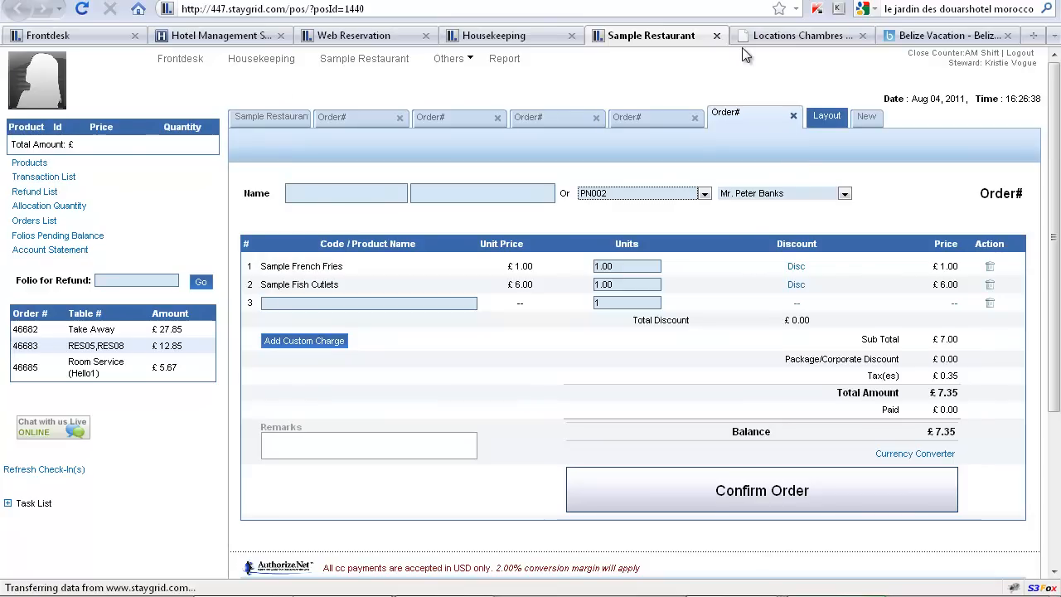
Go back to the Frontdesk tab and scroll up to the reservation chart
click(79, 33)
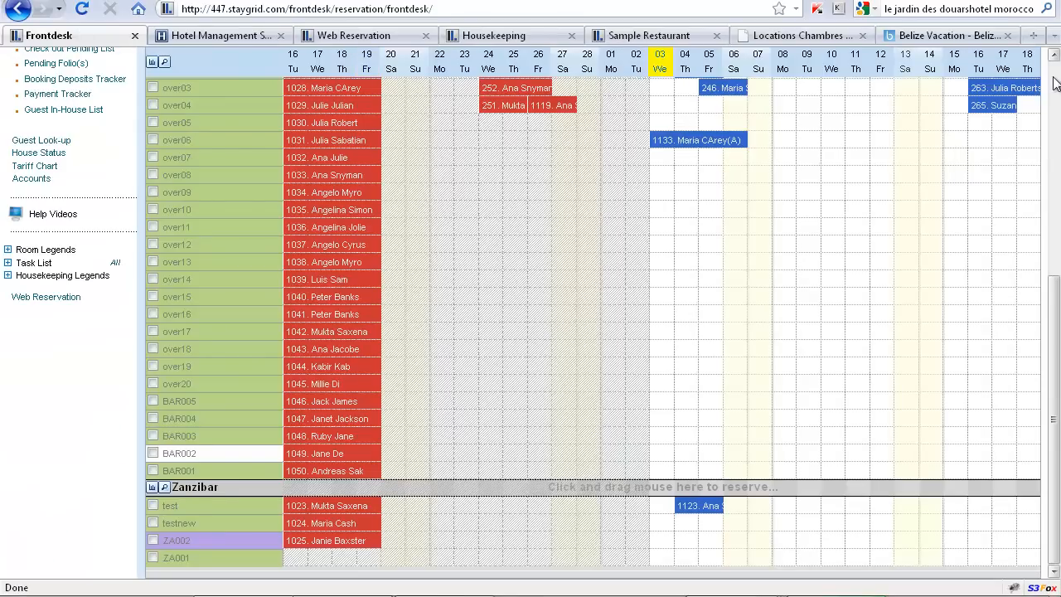
scroll(368, 55, up, 8)
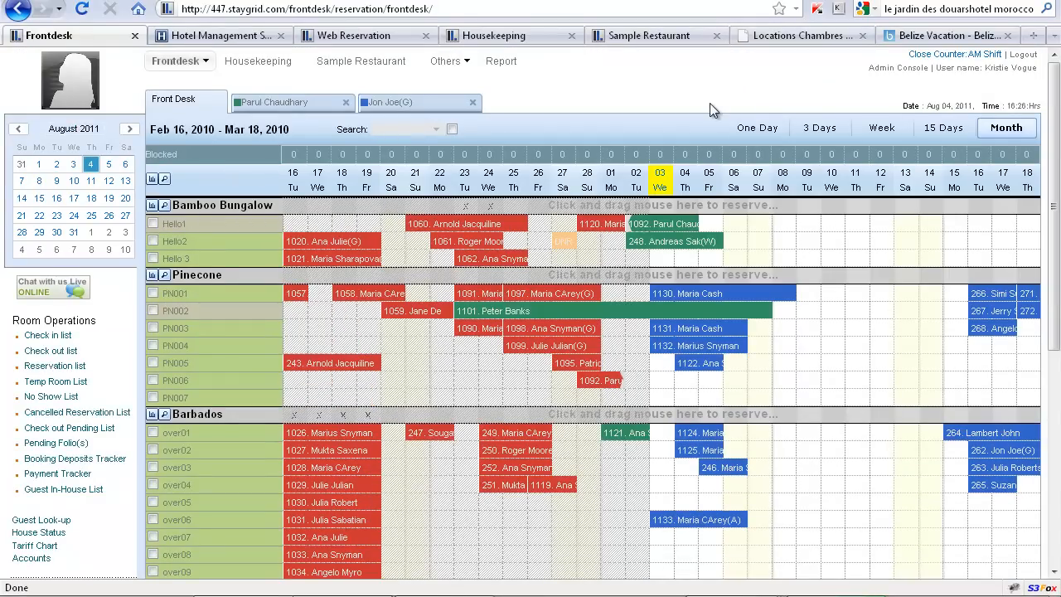